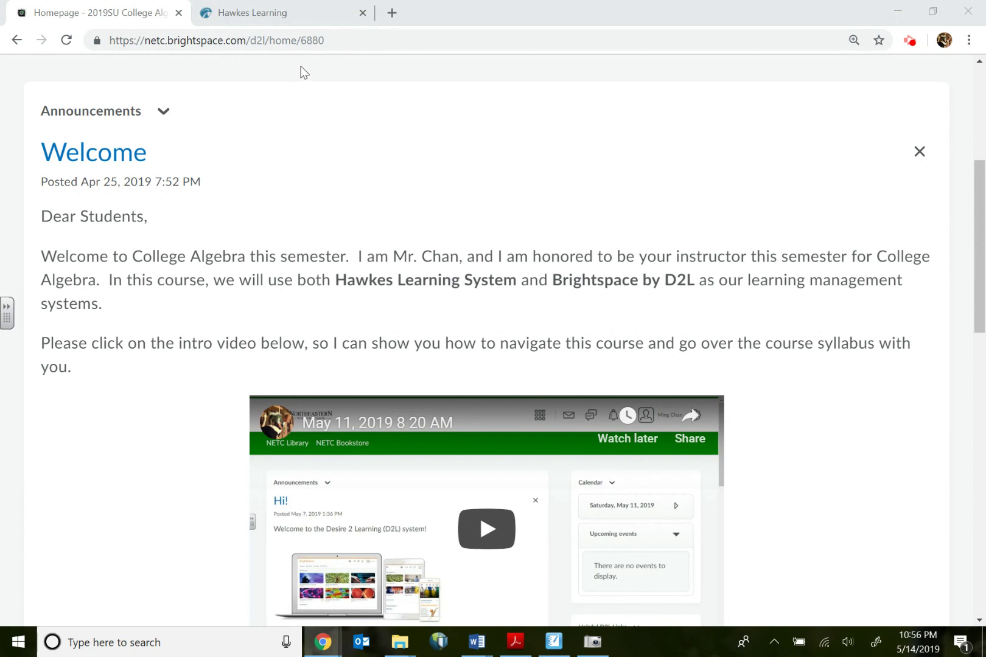
- Switch from Brightspace to the Hawkes Learning browser tab to show its sign-in page
left_click(258, 12)
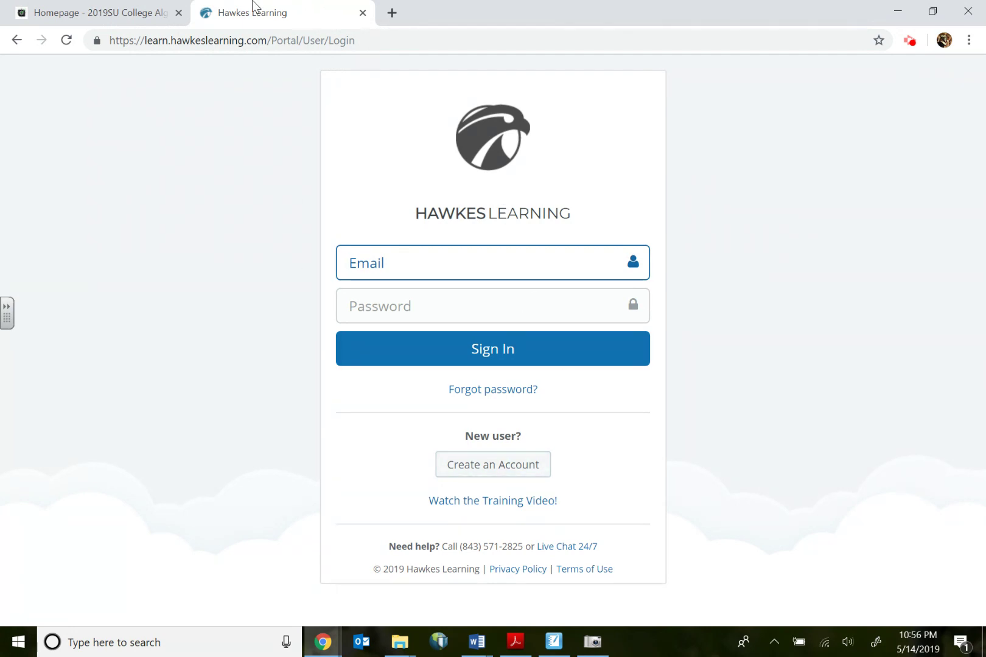
- Reload the sign-in page, then close the tab showing the connection error
left_click(492, 478)
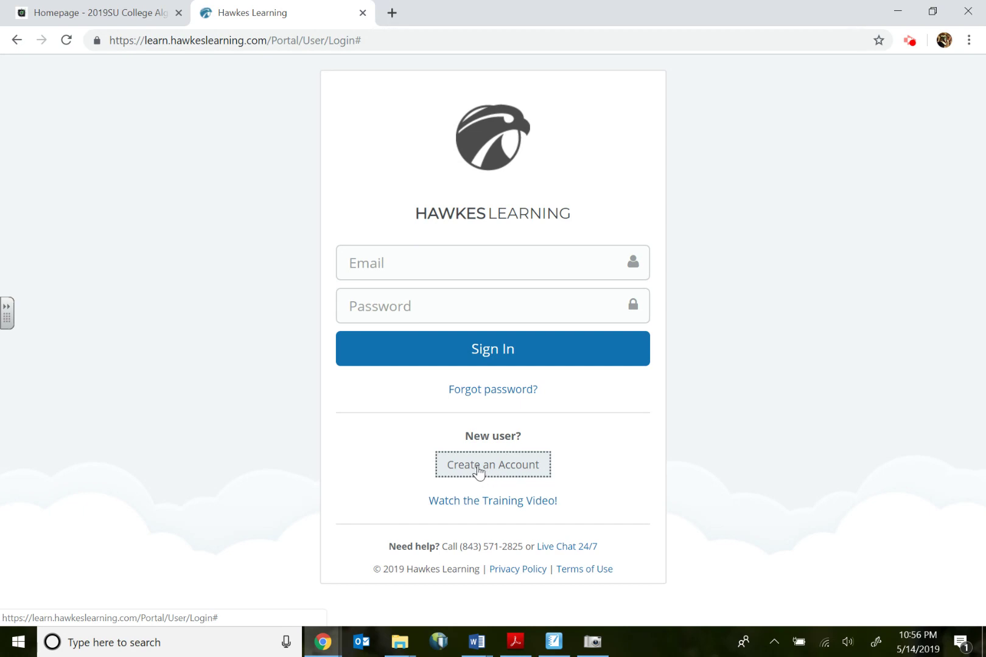
left_click(65, 42)
left_click(460, 277)
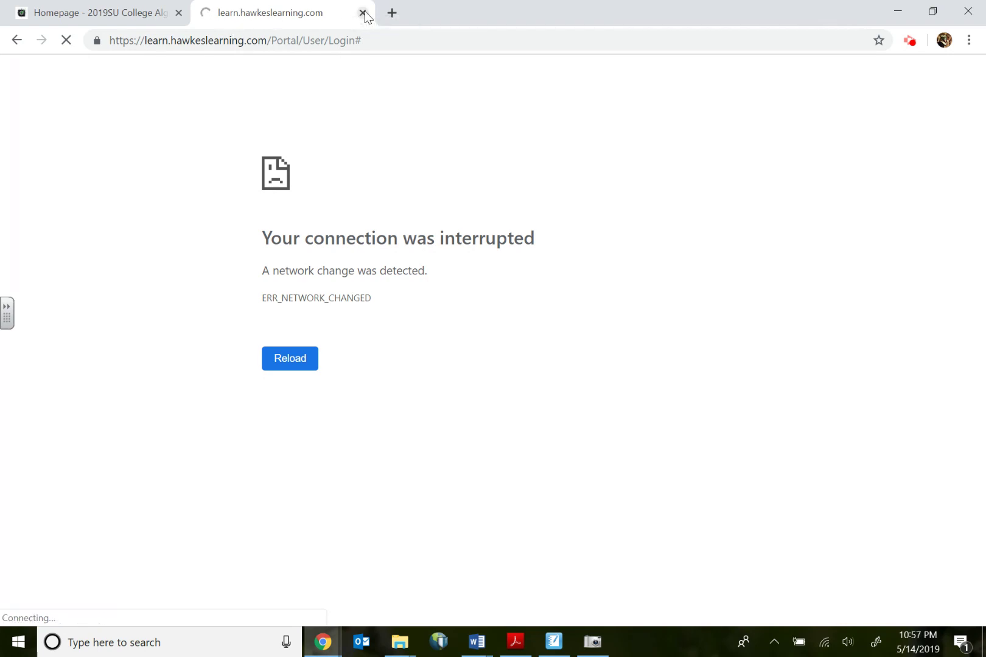
left_click(363, 13)
- Load learn.hawkeslearning.com in a new tab and start Create an Account
left_click(207, 13)
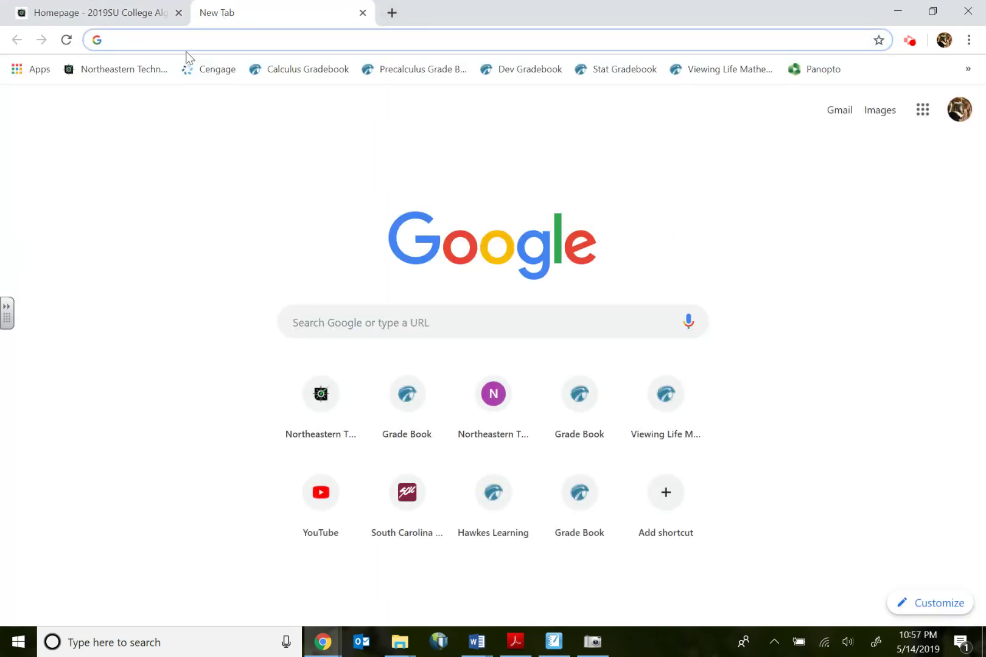
type("learn.hawkeslearning.com")
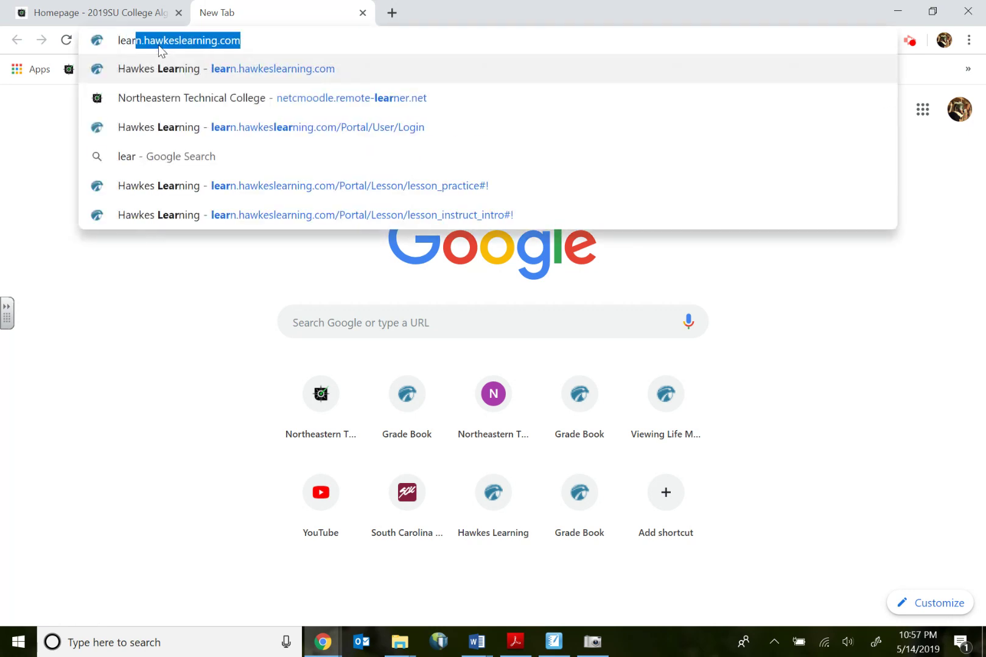
key("Return")
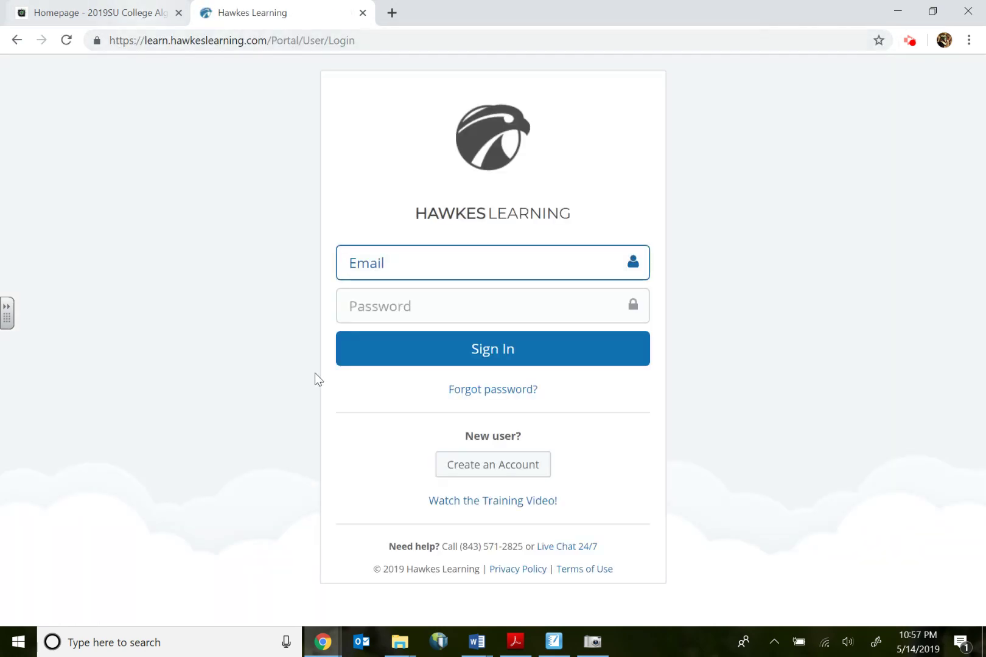
left_click(507, 464)
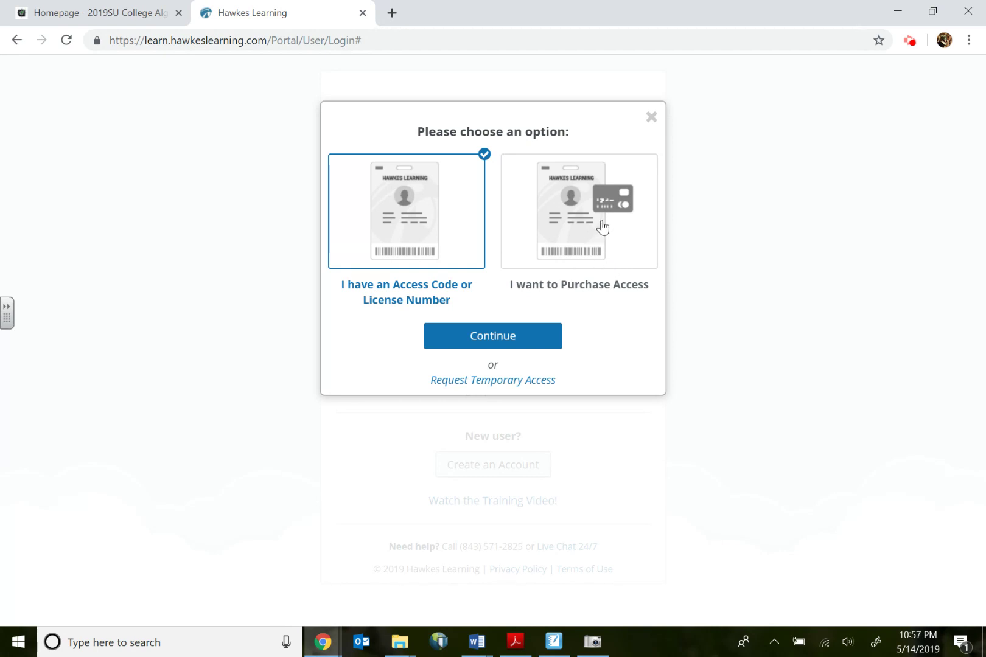
- After trying and cancelling the access-code route, choose I want to Purchase Access
left_click(588, 240)
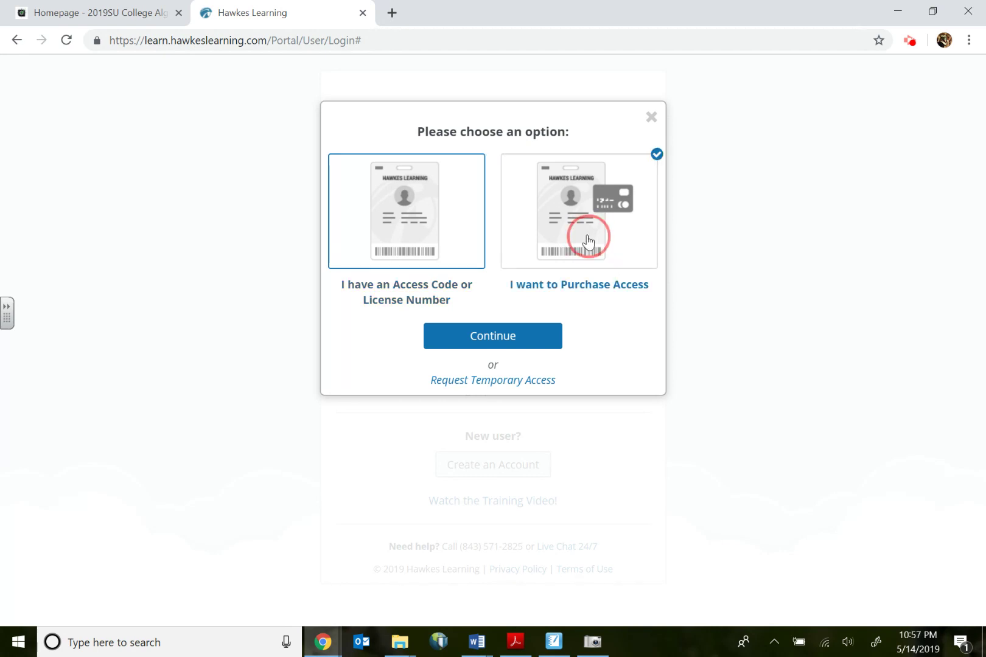
left_click(396, 250)
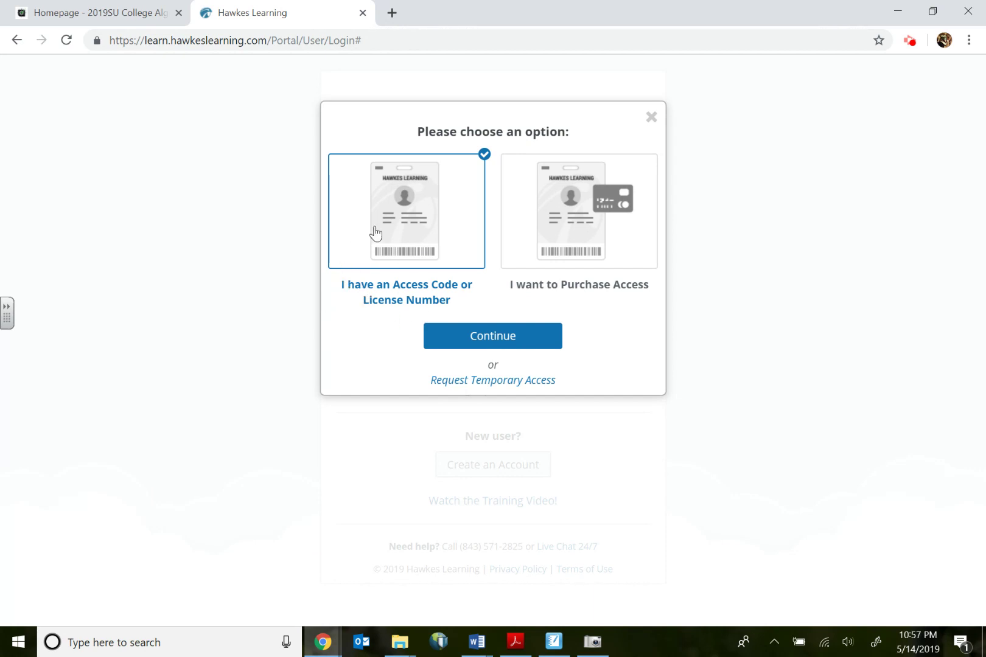
left_click(491, 339)
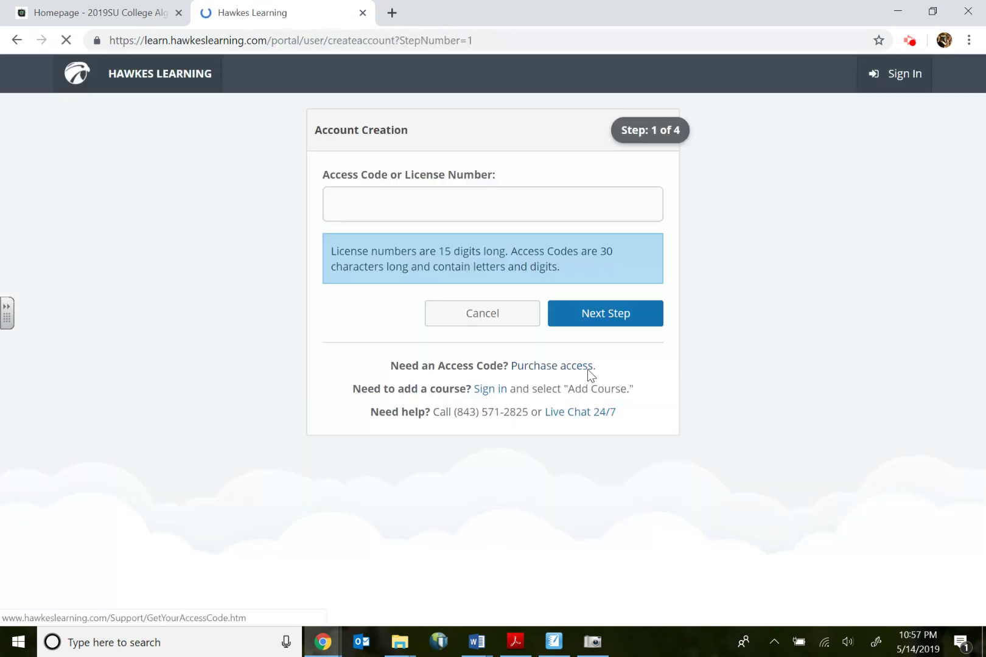
left_click(389, 205)
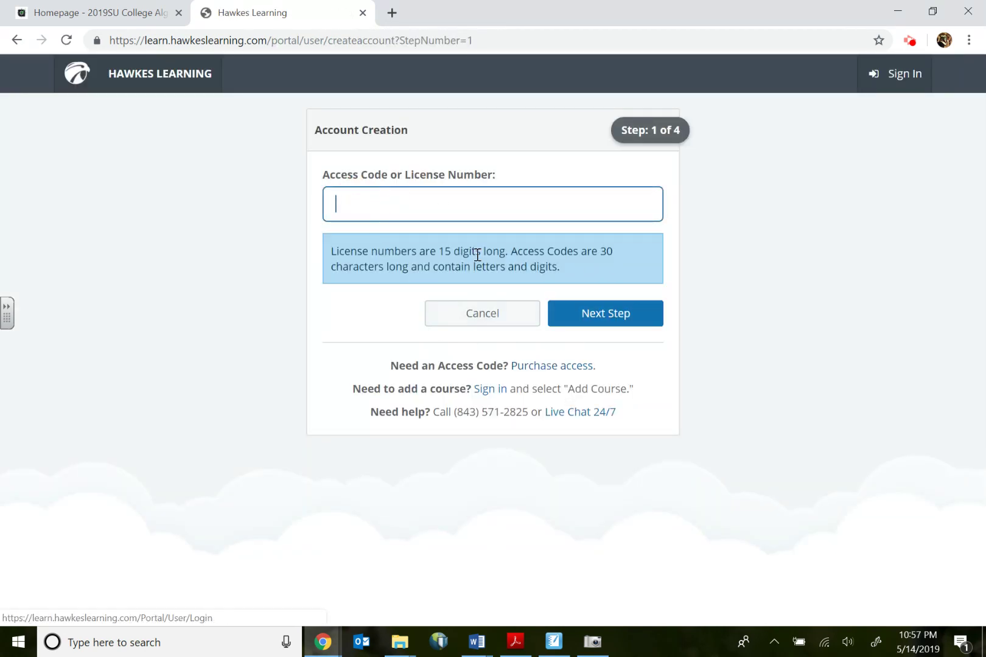
left_click(476, 327)
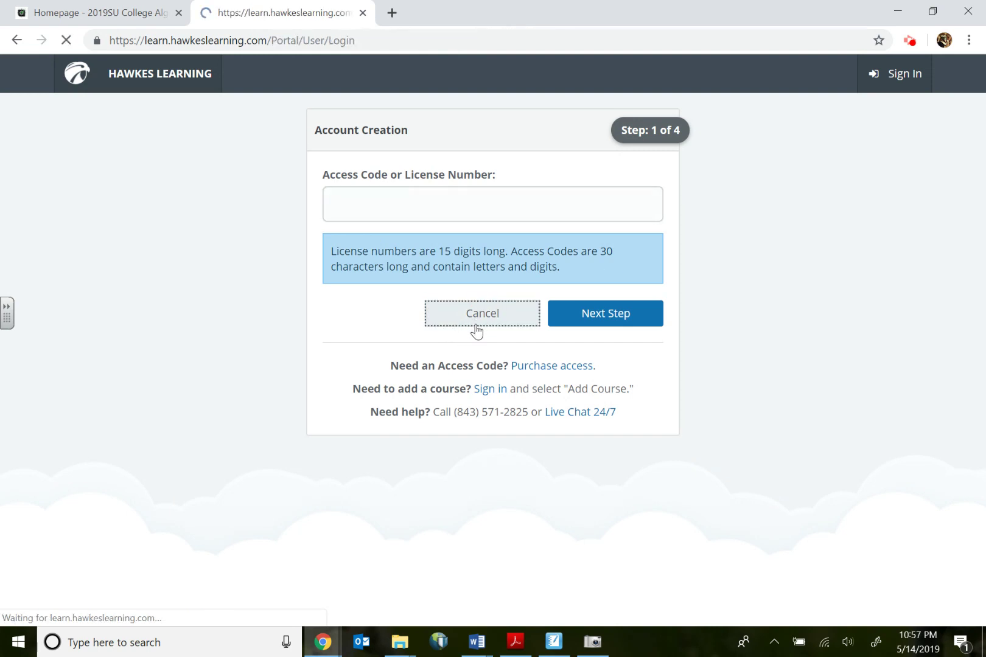
left_click(478, 467)
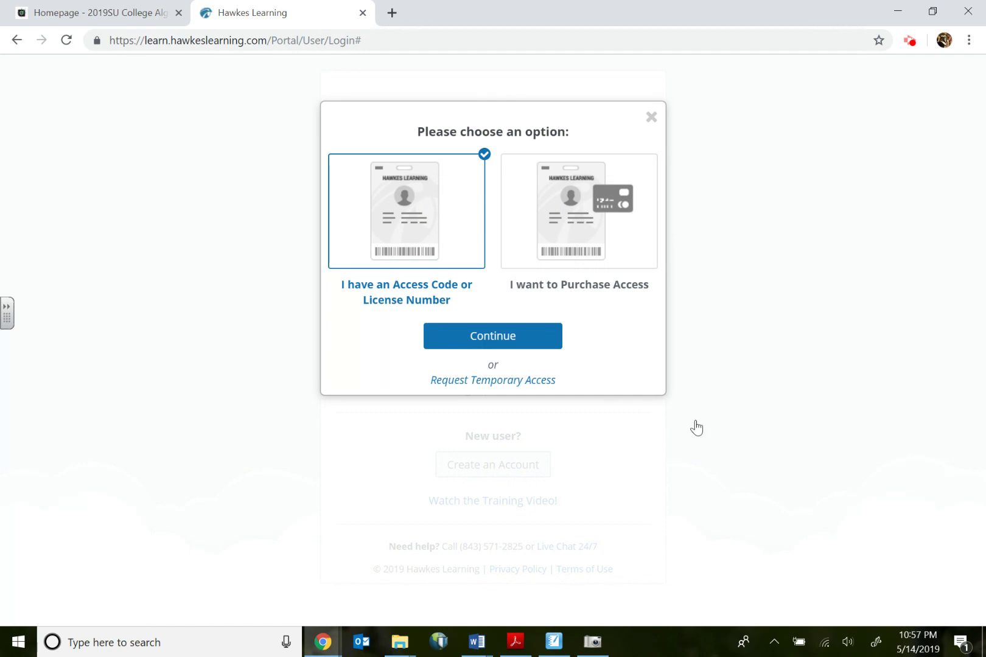
left_click(548, 235)
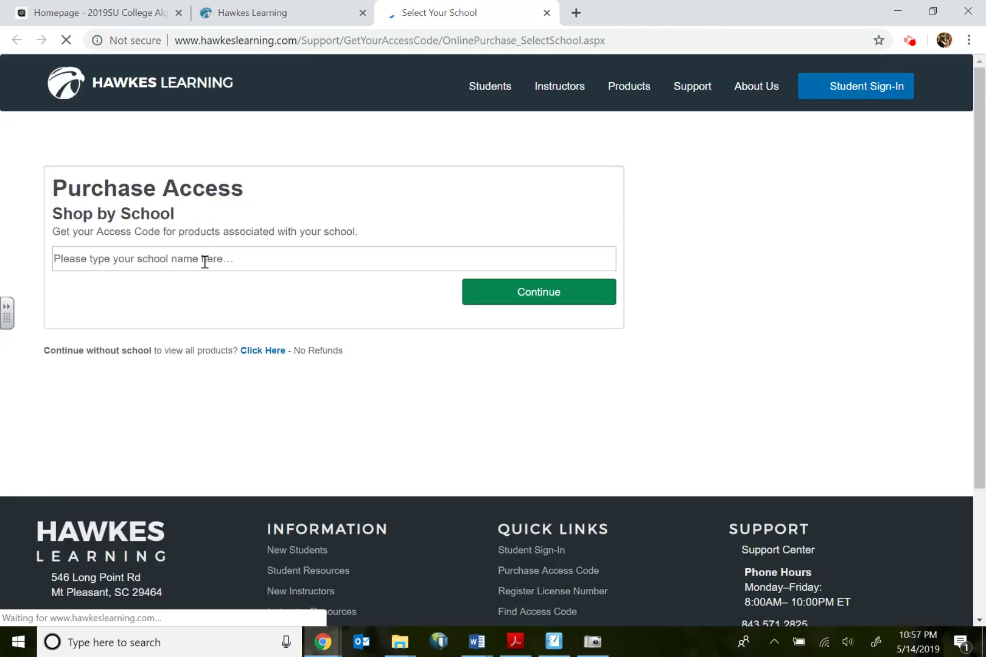
- Search for 'northeastern' and select Northeastern Technical College as the school
left_click(205, 261)
type("northeast")
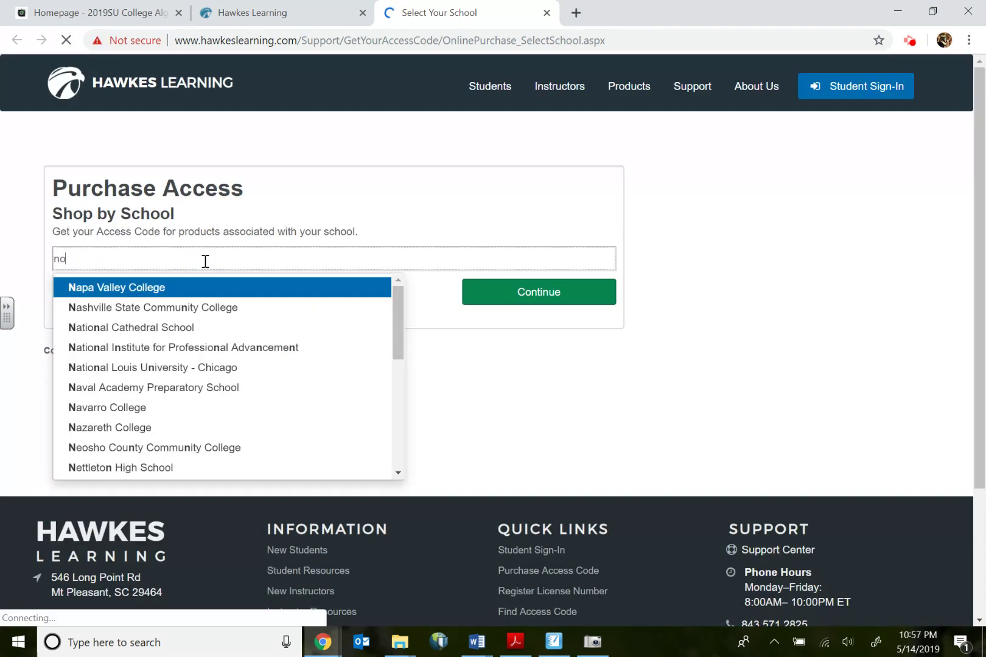
key("BackSpace")
key("BackSpace")
key("BackSpace")
key("BackSpace")
key("BackSpace")
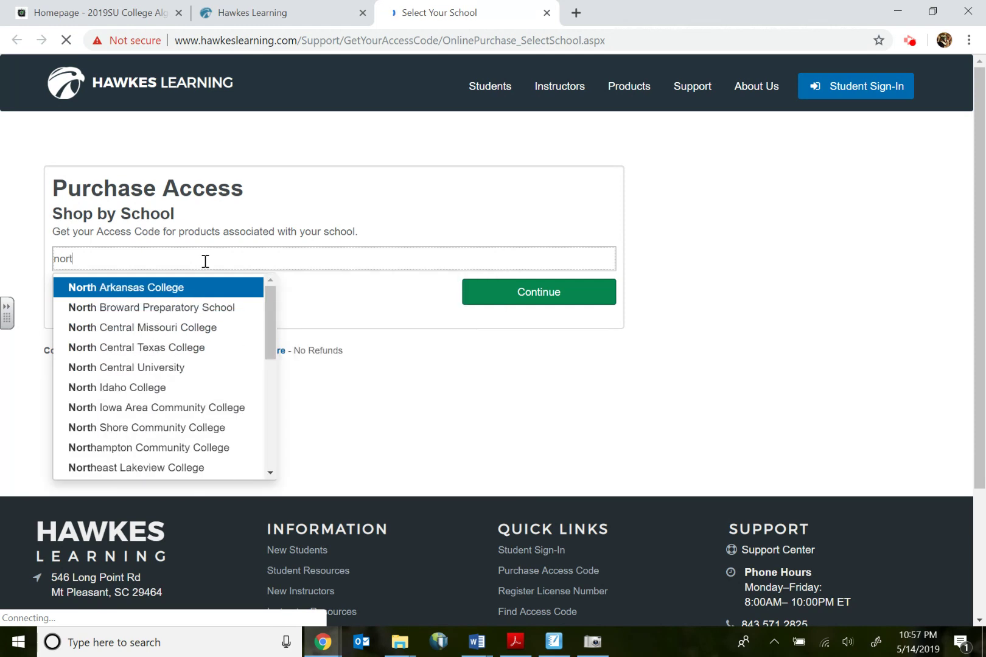
type("j")
key("BackSpace")
type("heastern")
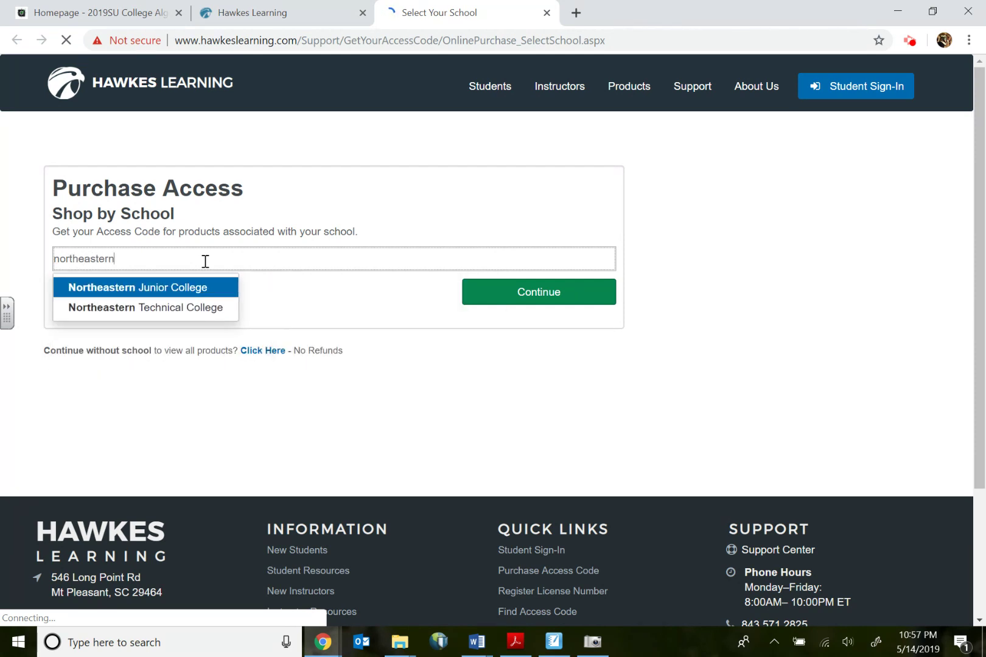
left_click(221, 308)
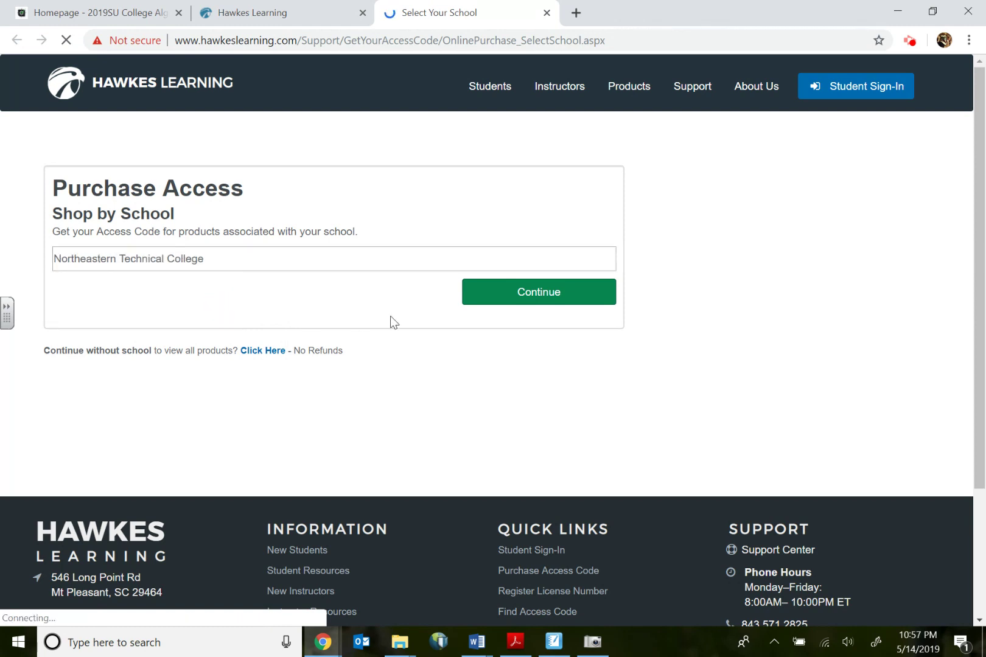
left_click(527, 298)
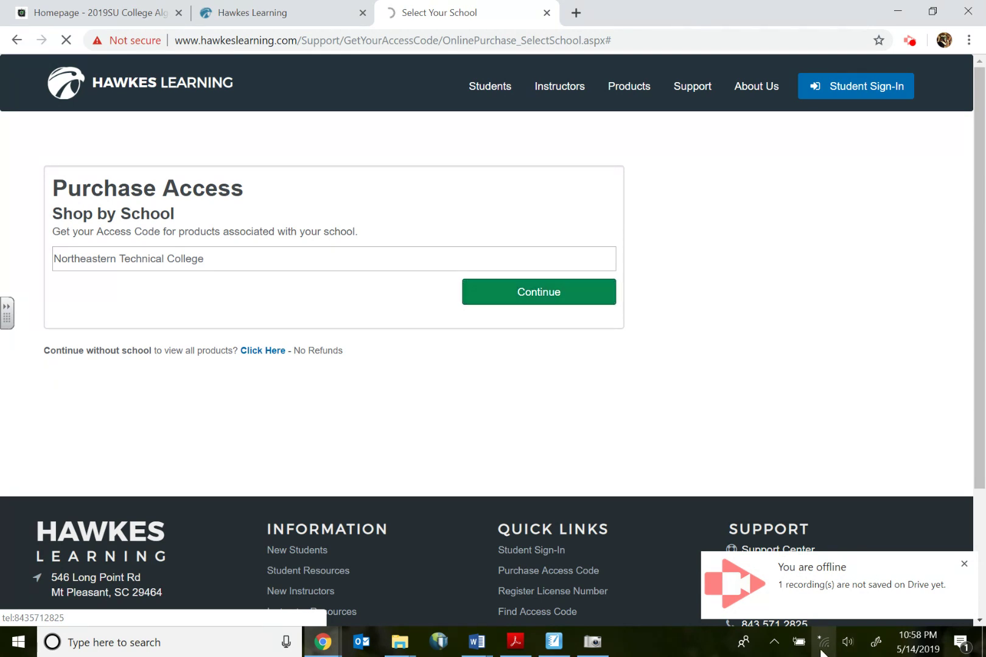
- Reconnect to the SHTC92 Wi-Fi network and continue to the product purchase page
left_click(825, 644)
left_click(818, 230)
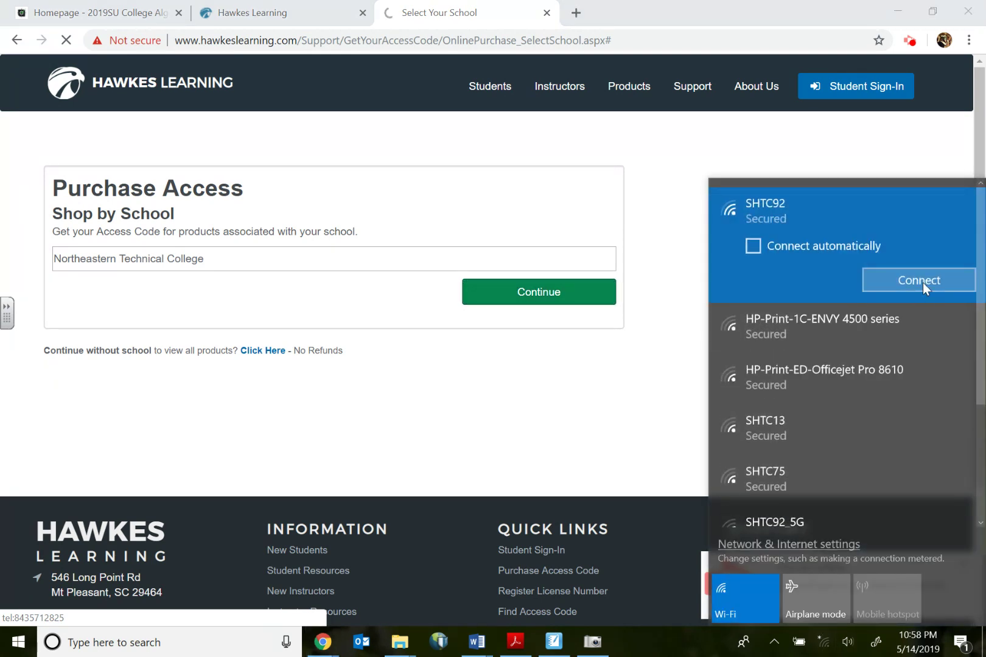
left_click(923, 283)
left_click(540, 328)
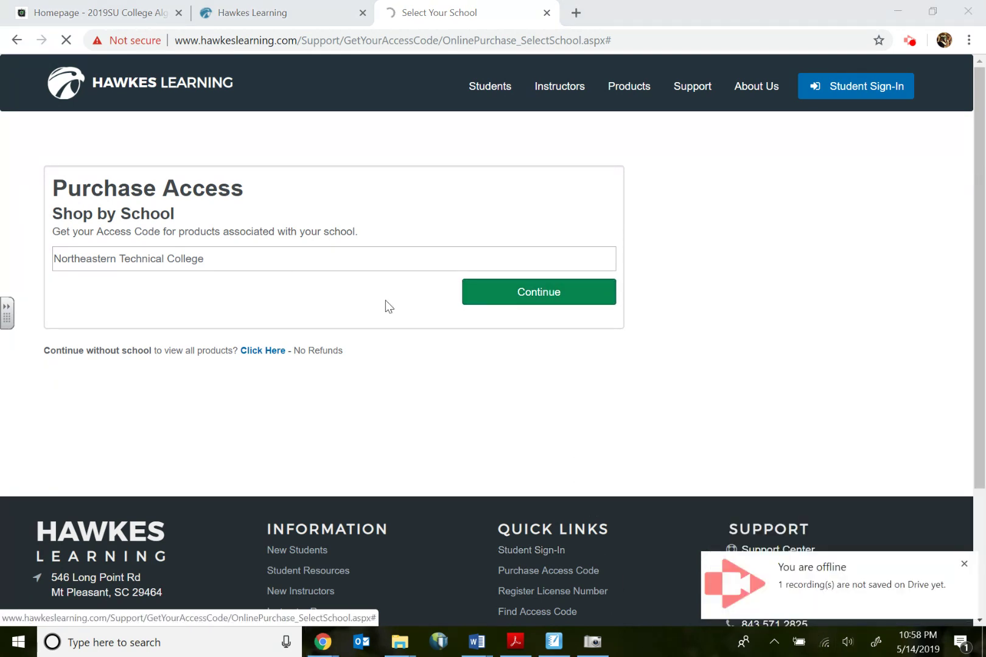
left_click(514, 298)
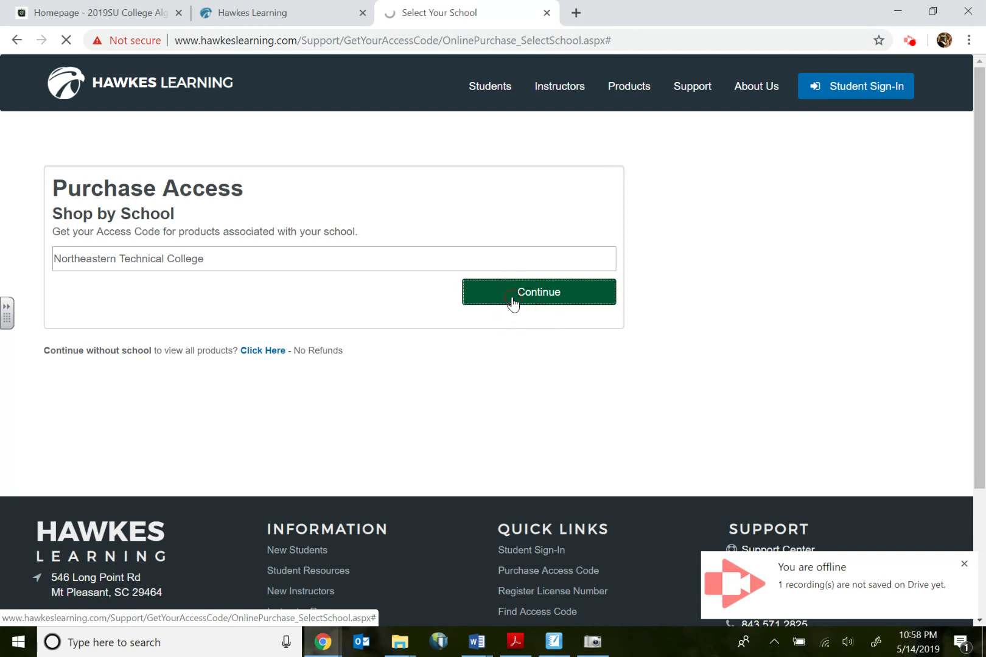
left_click(964, 565)
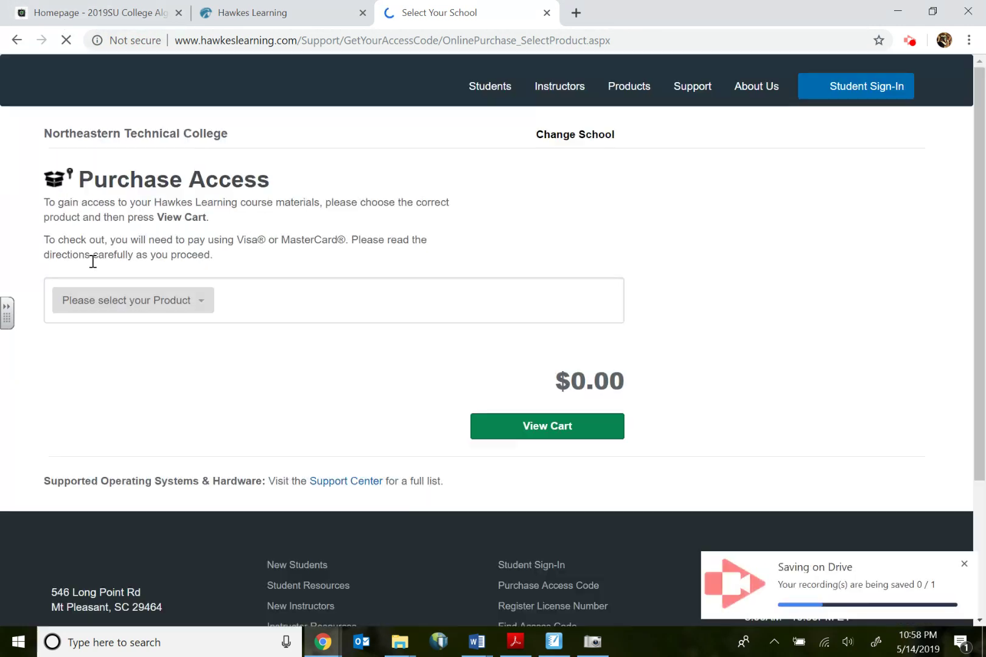
left_click(208, 309)
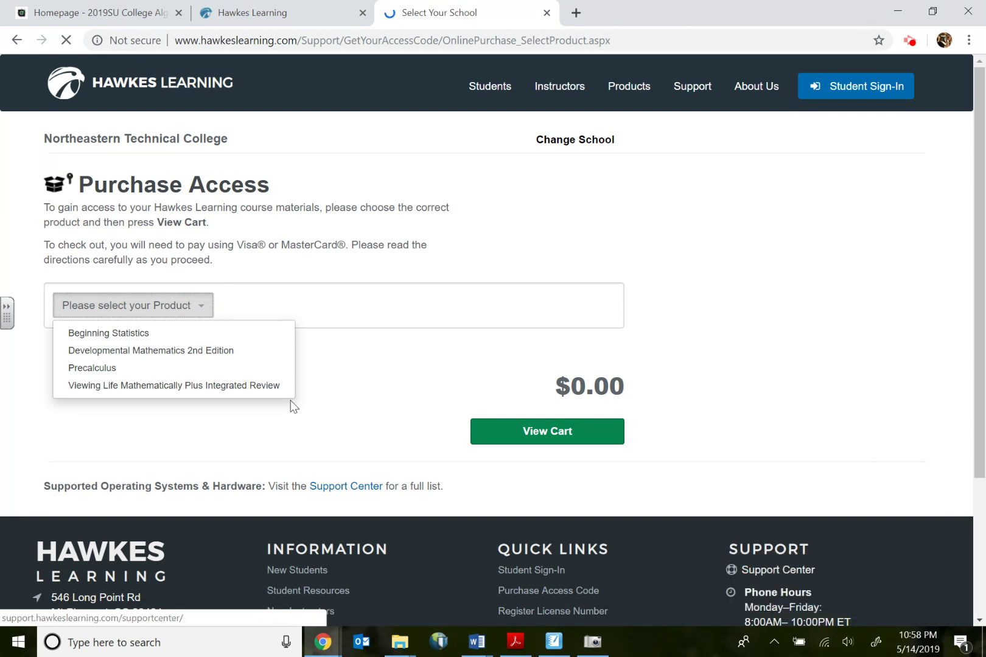
- Select Beginning Statistics to check its $77.00 price, then close the purchase access tab
left_click(92, 368)
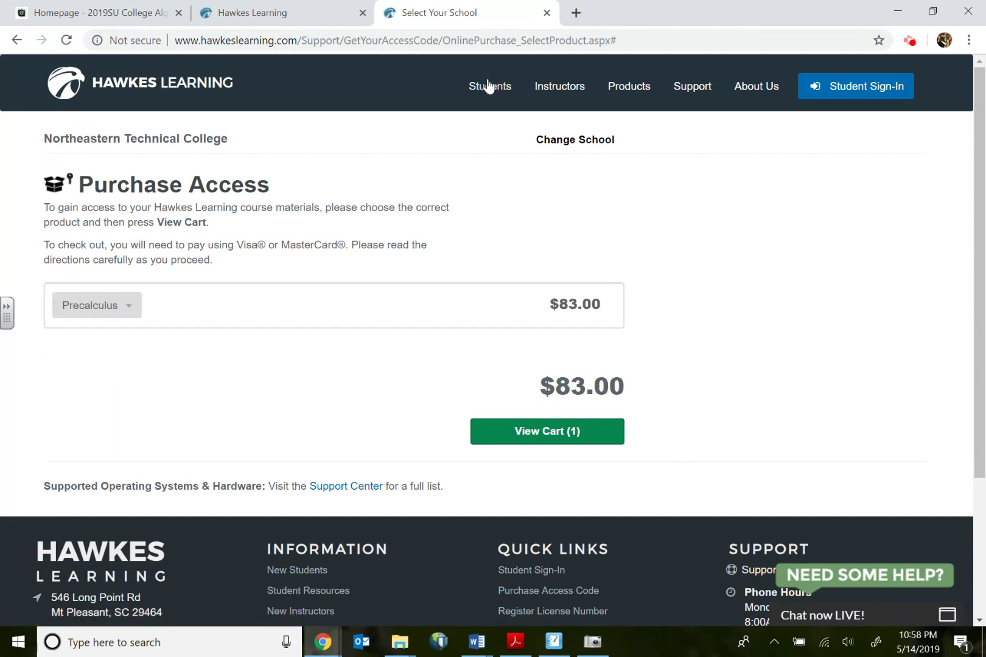
left_click(121, 308)
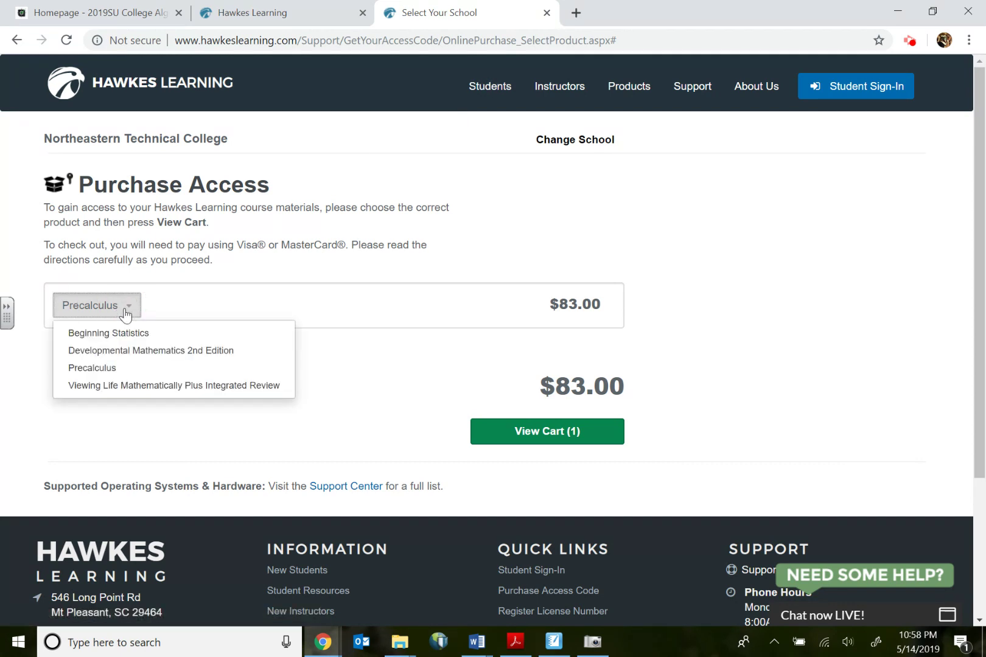
left_click(128, 333)
left_click(147, 306)
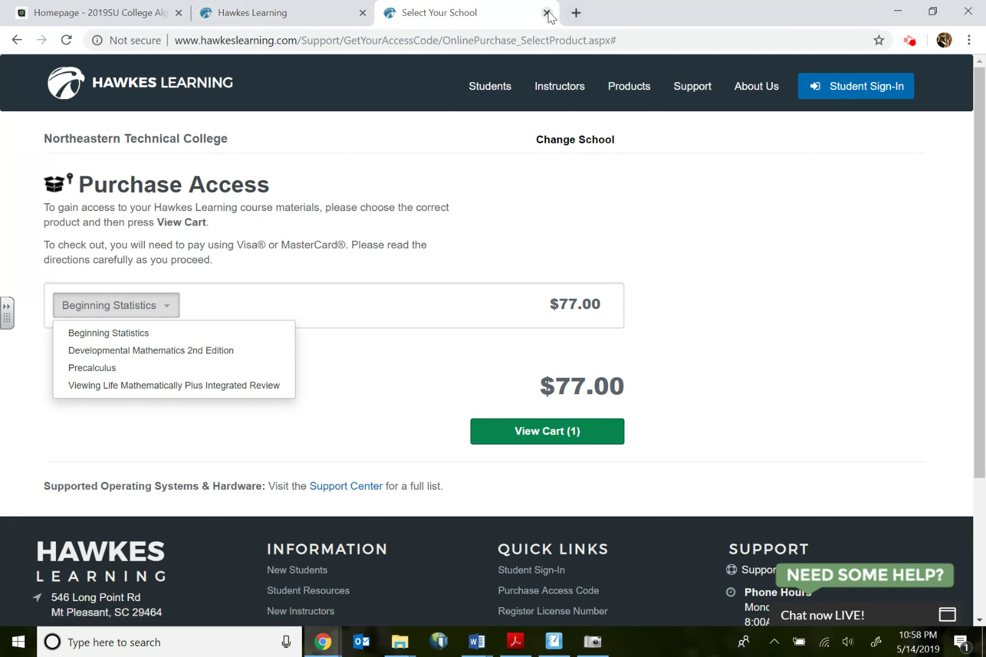
key("ctrl+w")
- Choose Request Temporary Access for a new student account and open the School list
left_click(493, 470)
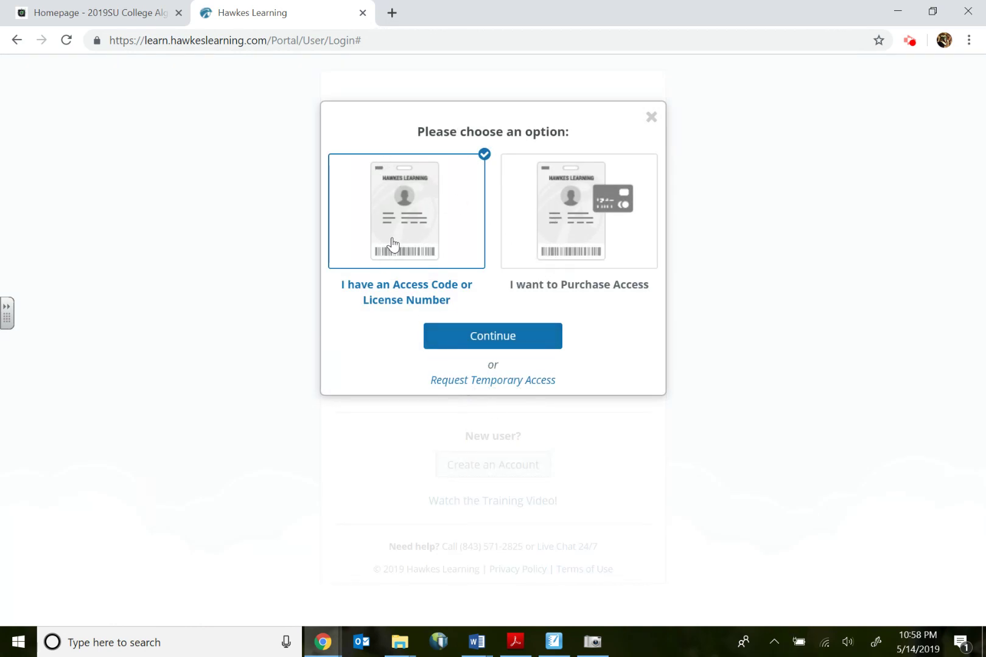
left_click(475, 382)
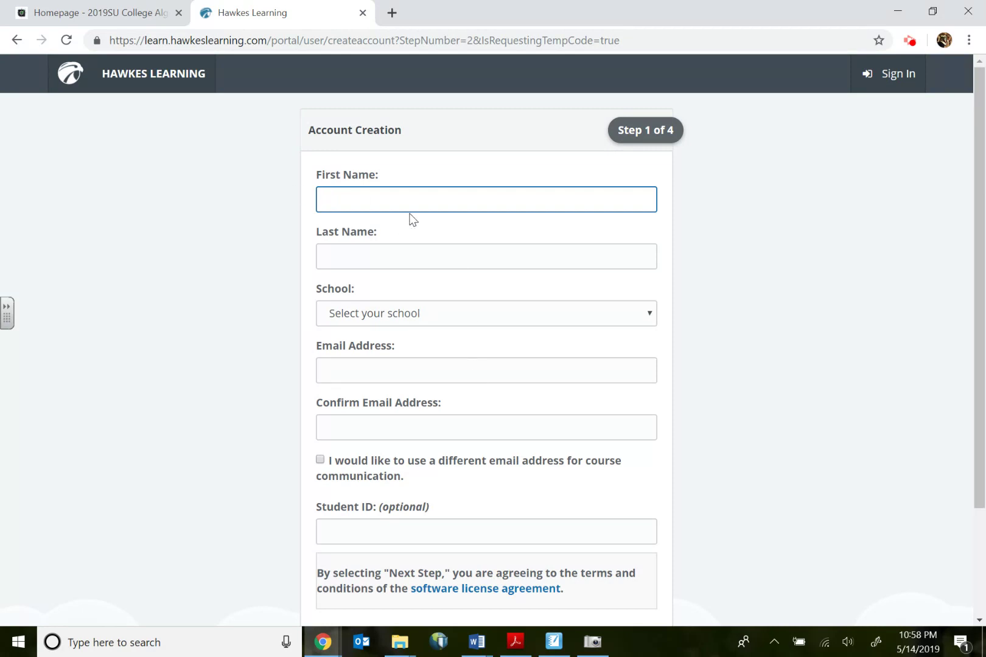
left_click(378, 313)
type("n")
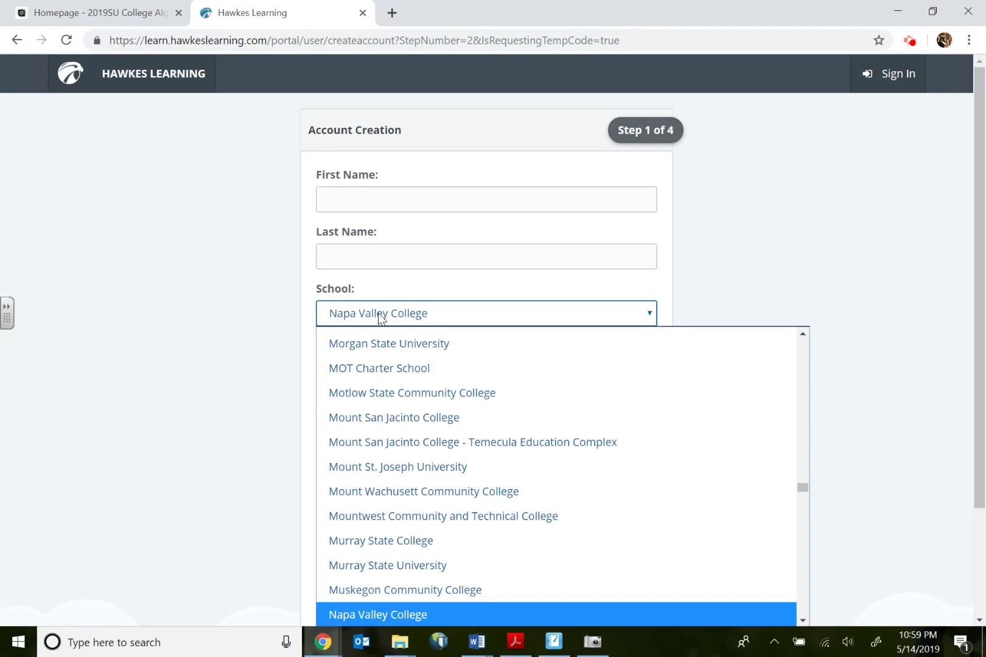
left_click(507, 305)
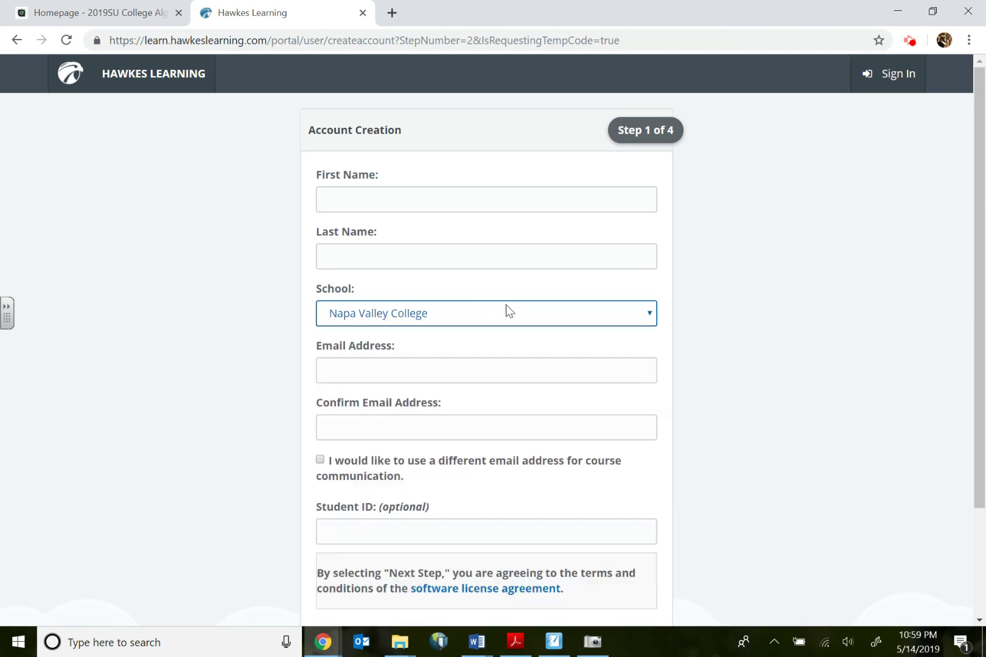
left_click(444, 310)
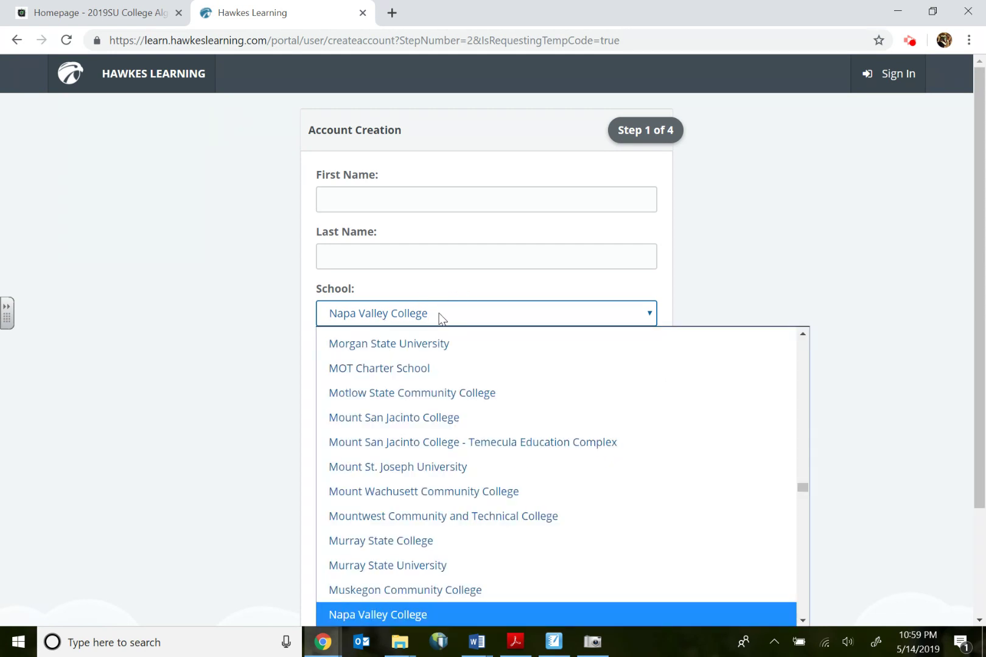
- Select Northeastern Technical College as the school on the account form
type("nor")
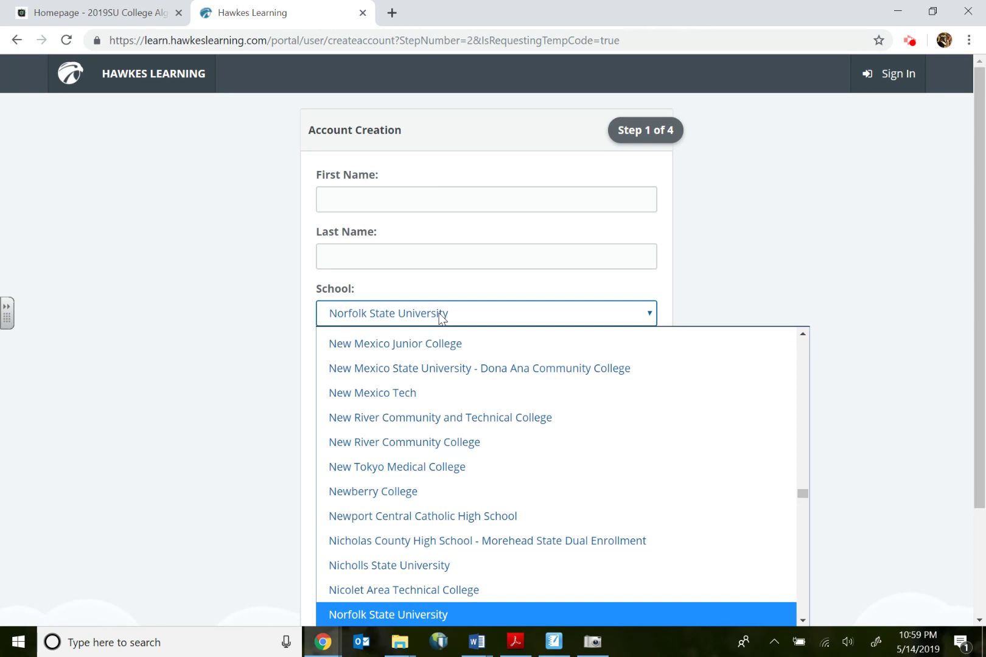
scroll(433, 347, "down", 4)
left_click(440, 315)
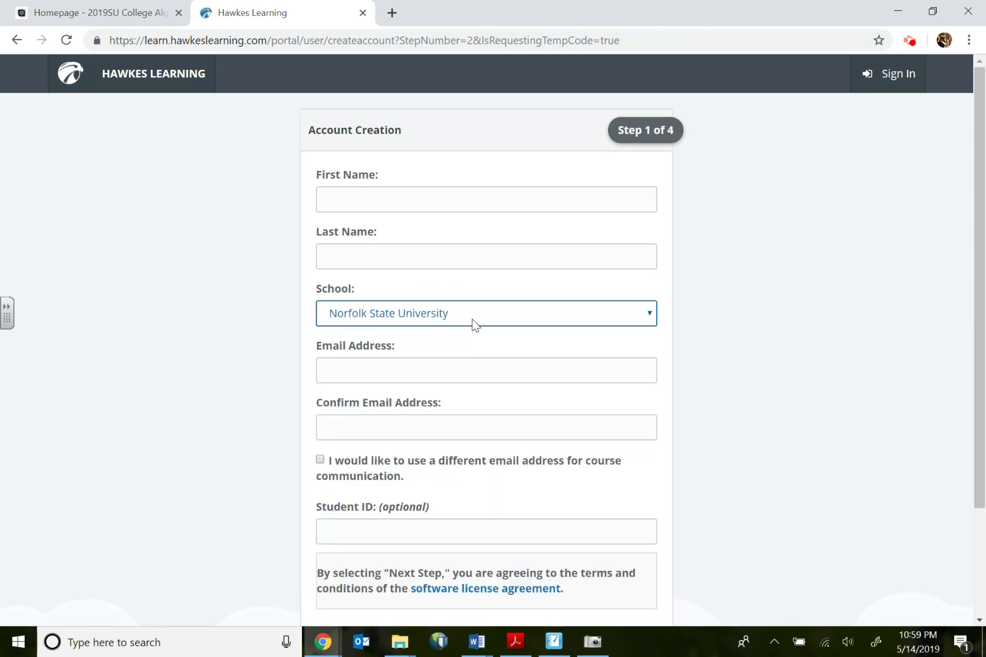
left_click(475, 317)
key("Down")
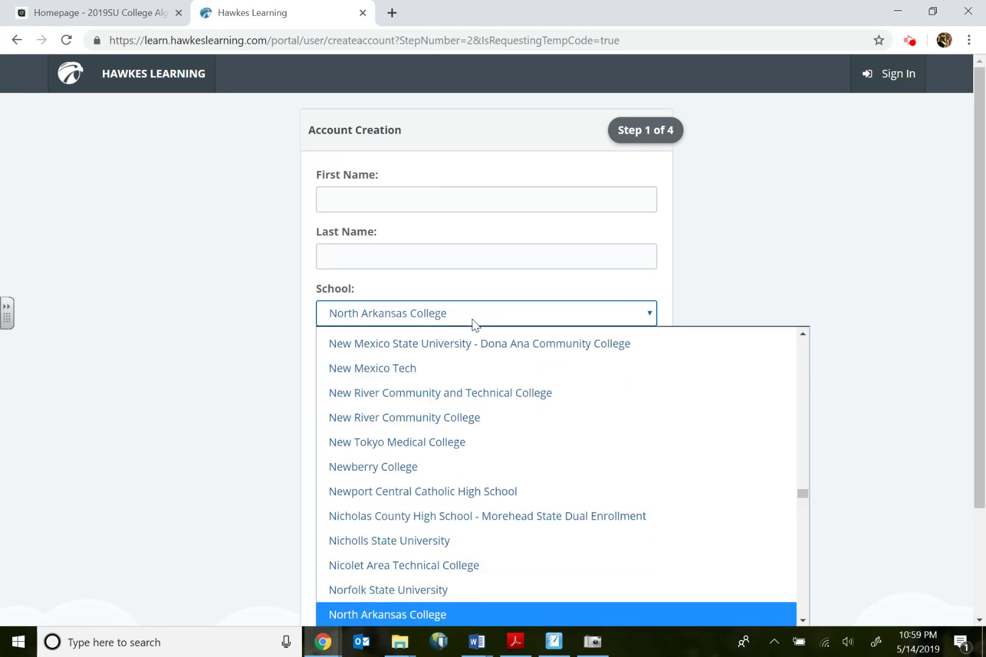
key("Down")
key("Down")
key("Down")
key("Down")
key("Down")
key("Down")
key("Down")
key("Down")
key("Down")
key("Down")
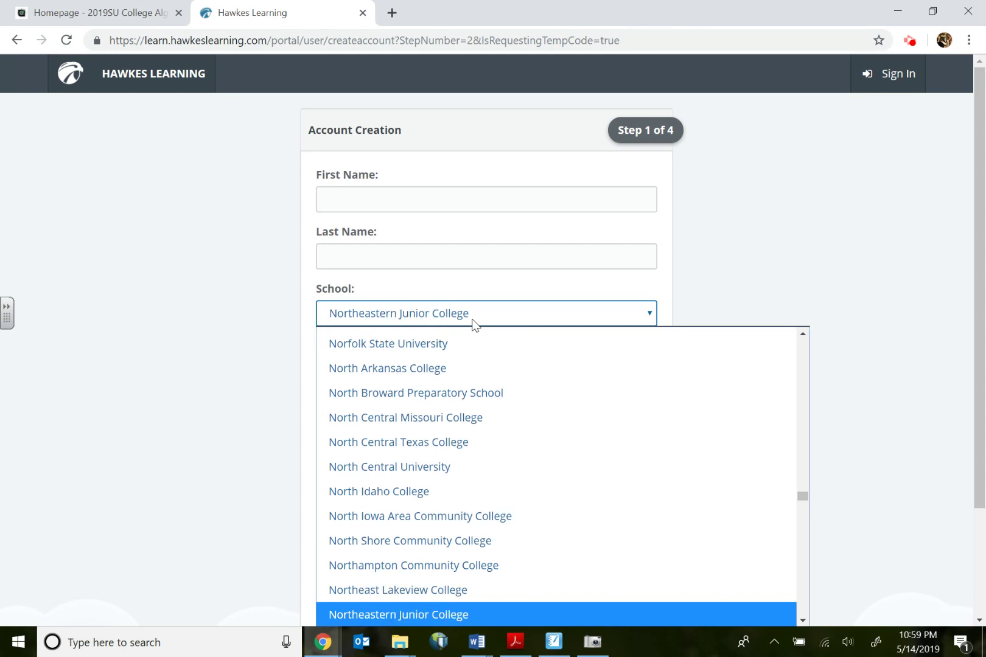
scroll(469, 481, "down", 3)
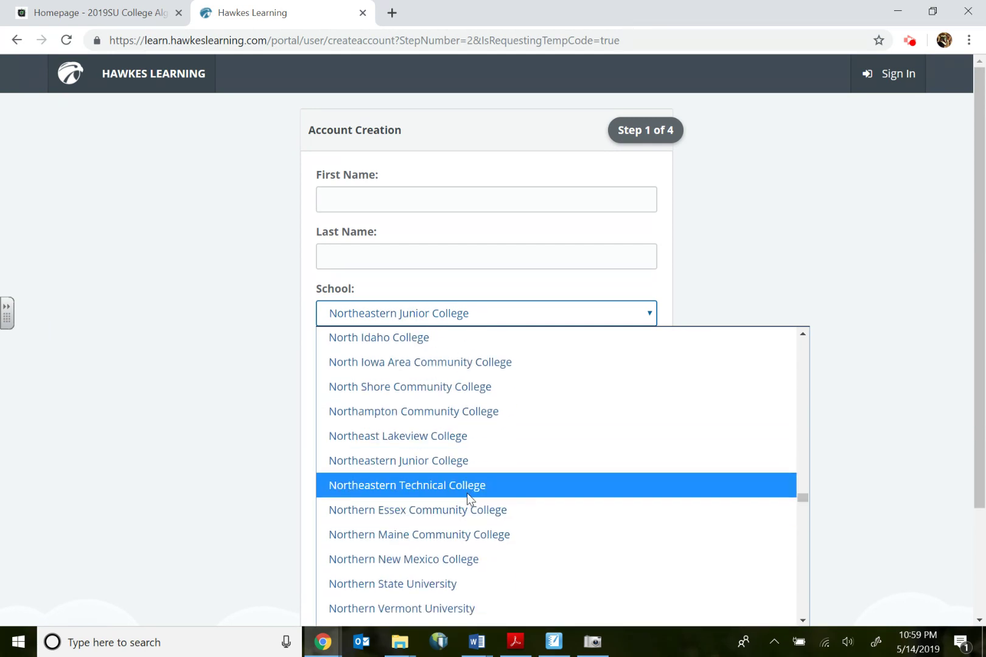
left_click(467, 493)
- Move into the Email Address fields and scroll through the rest of the account form
left_click(369, 372)
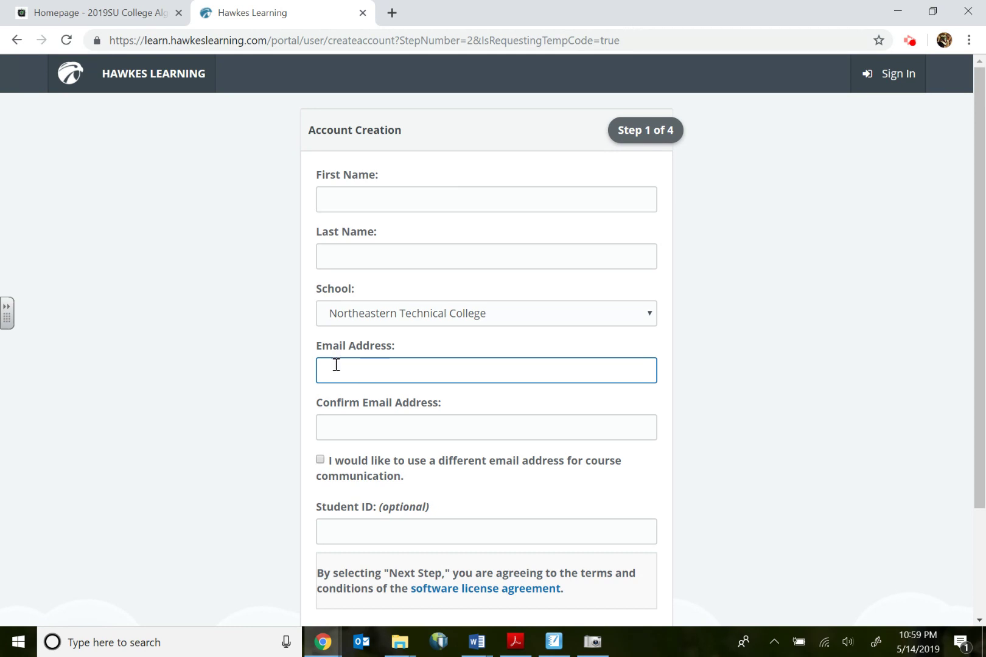
left_click(345, 426)
scroll(375, 492, "down", 1)
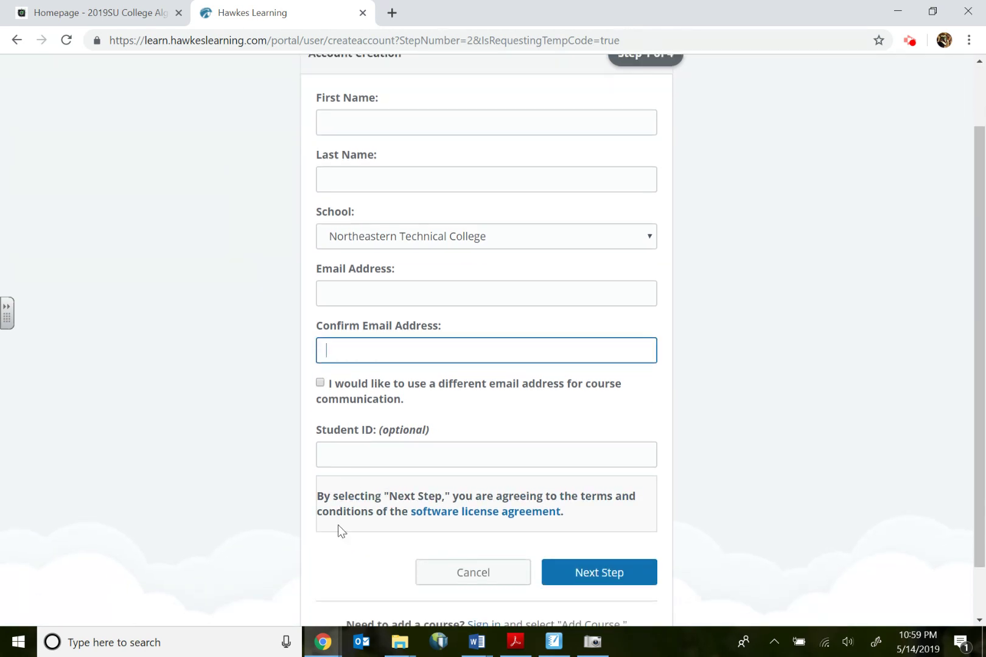
scroll(608, 582, "down", 1)
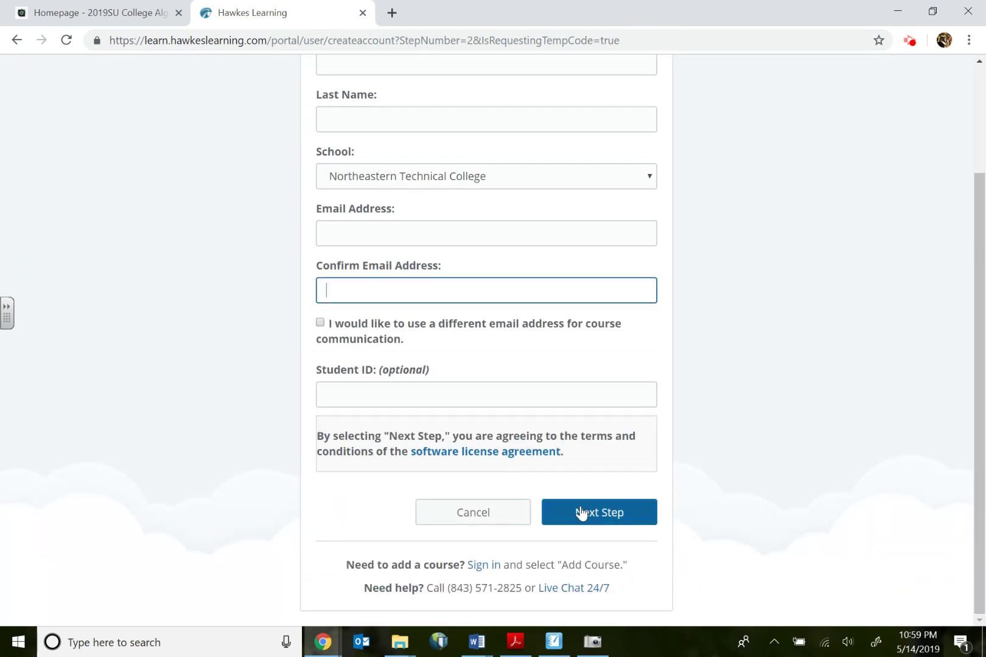
scroll(489, 486, "up", 2)
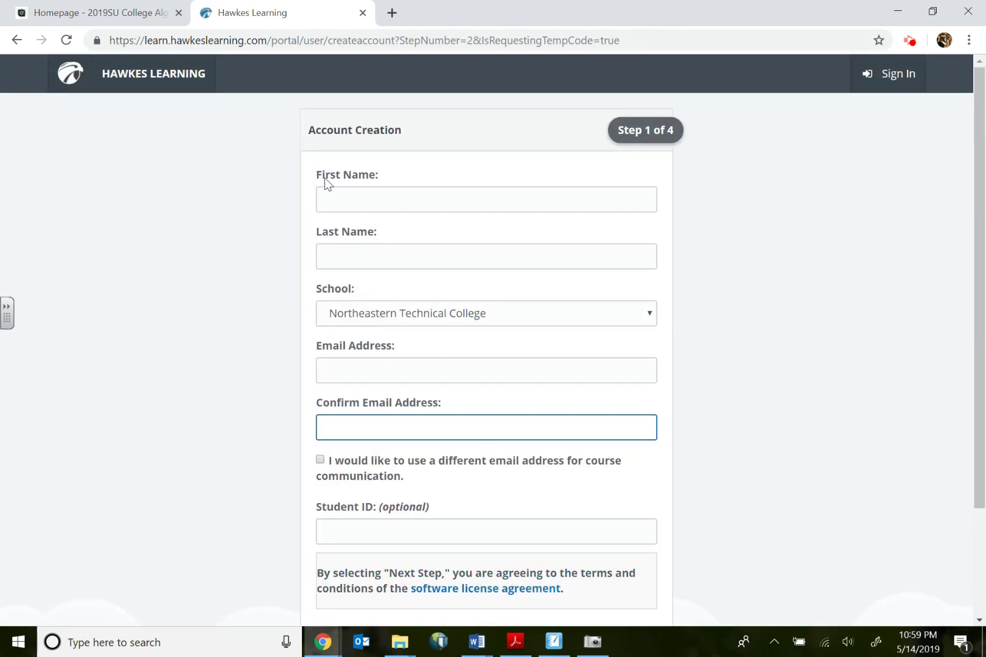
scroll(473, 504, "down", 2)
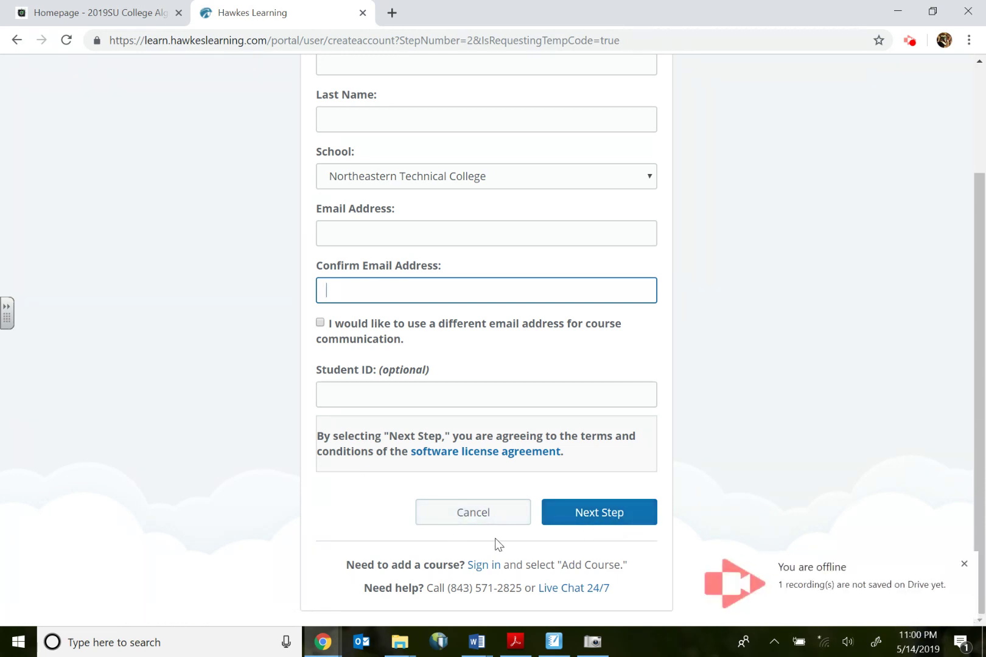
left_click(824, 642)
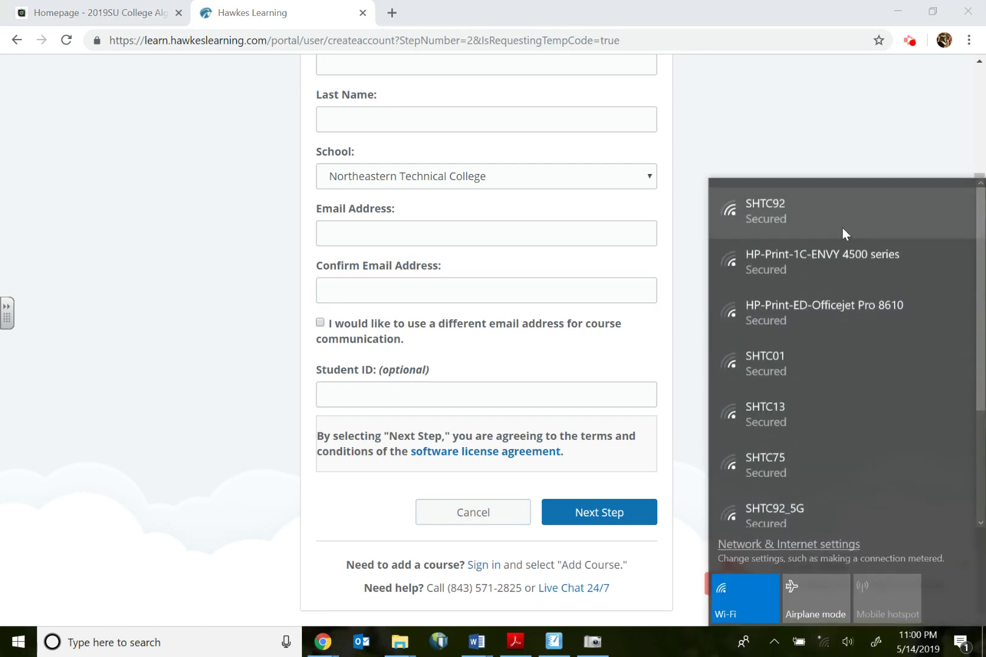
- Connect to the SHTC92 Wi-Fi network and close the network list
left_click(841, 226)
left_click(913, 283)
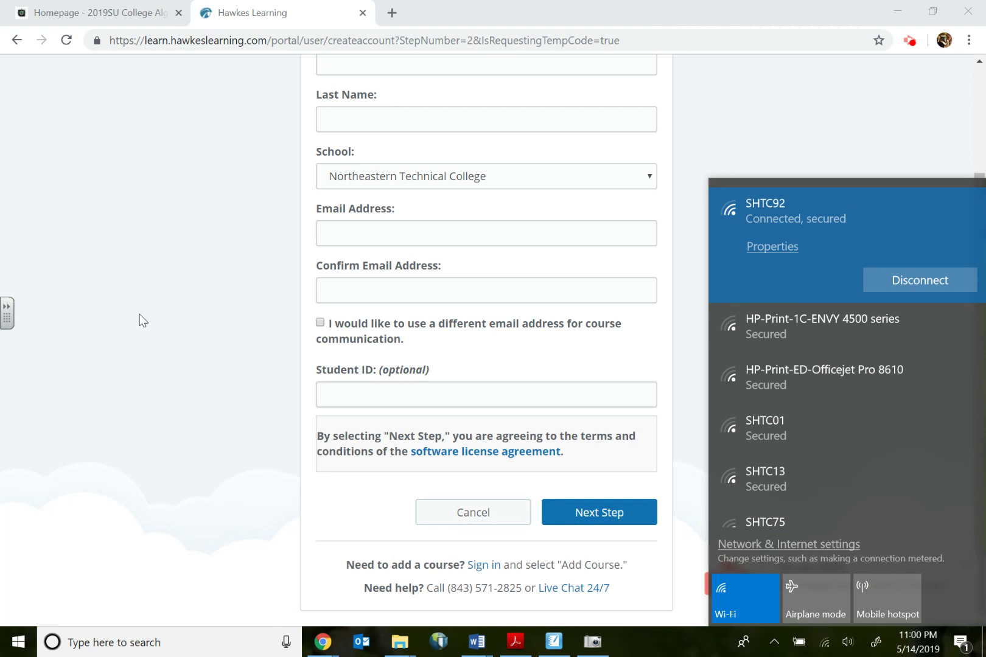
left_click(808, 133)
scroll(262, 166, "up", 2)
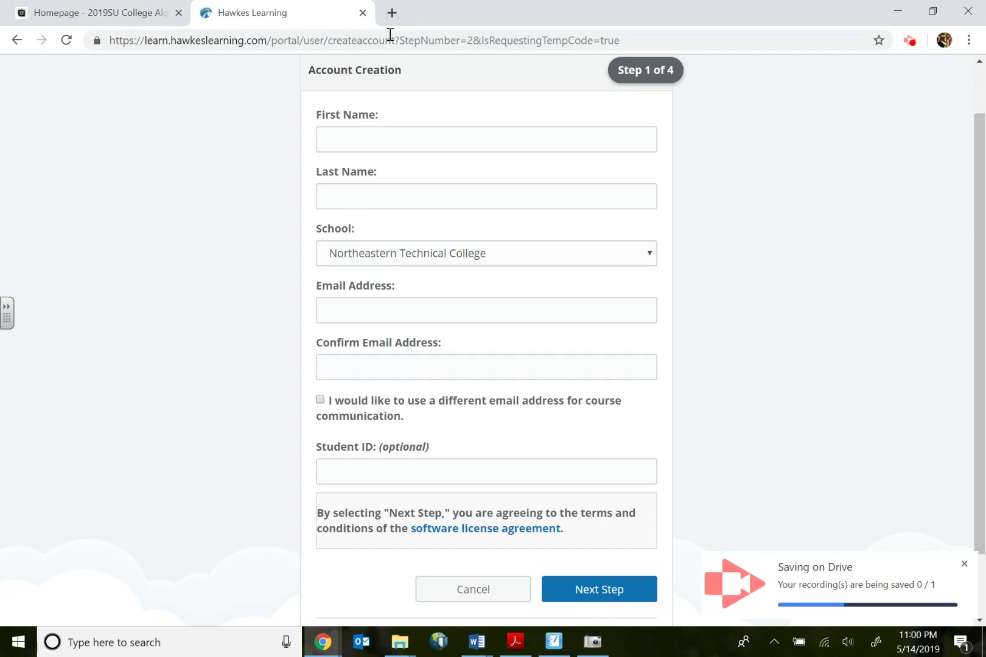
- Close the account form tab and load learn.hawkeslearning.com in a new tab
left_click(363, 13)
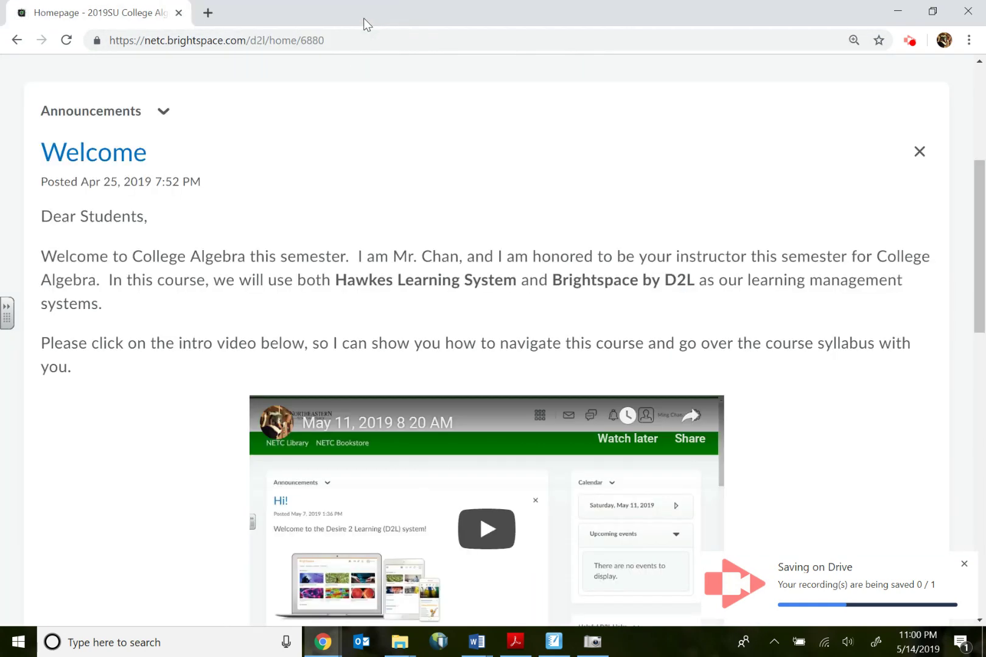
left_click(208, 12)
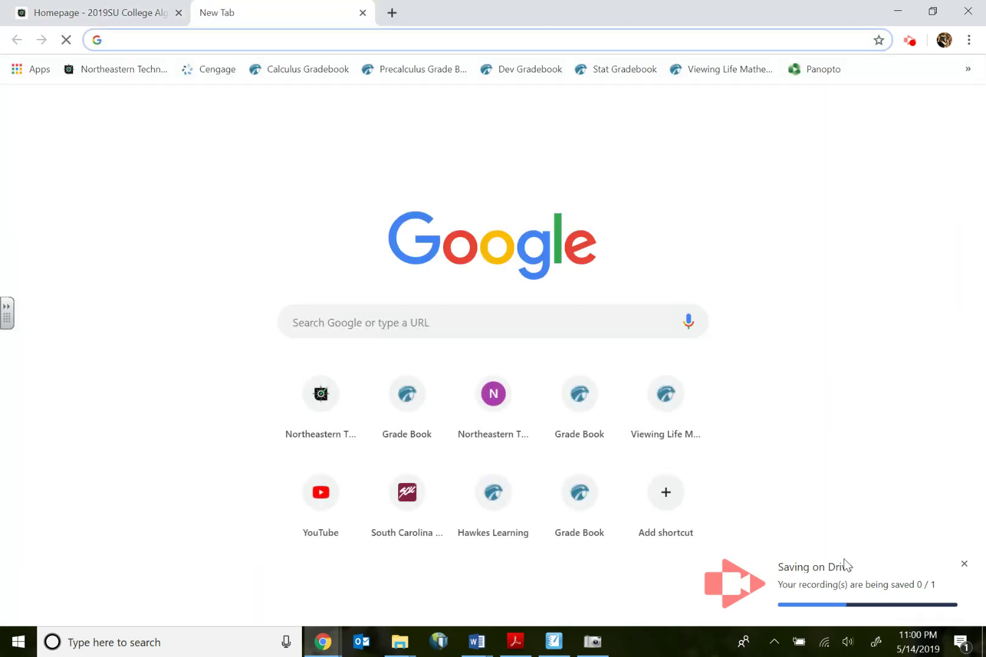
left_click(964, 564)
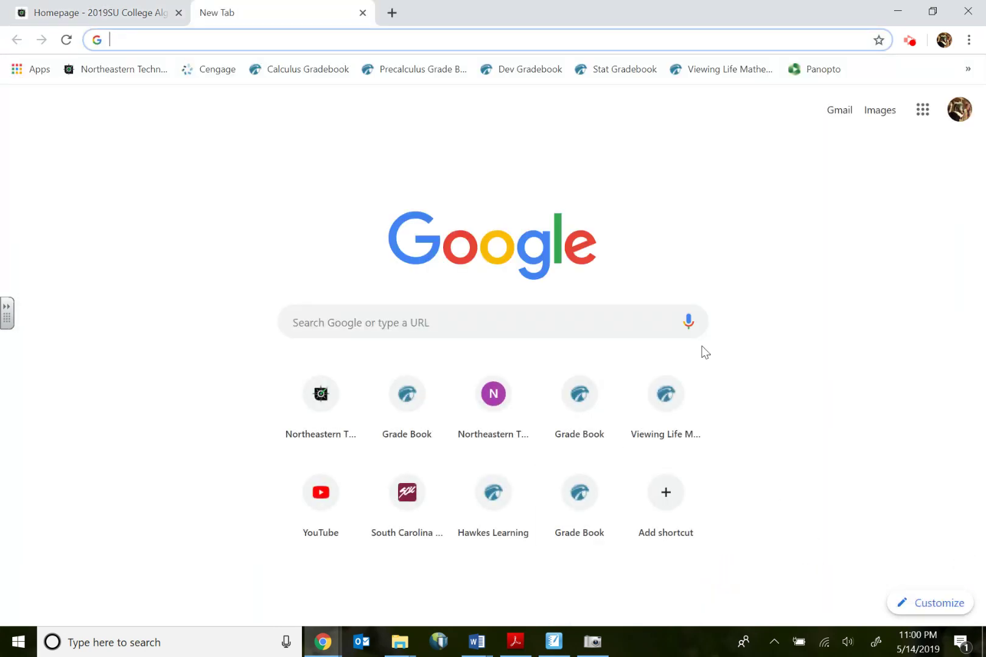
type("learn.hawkeslearning.com")
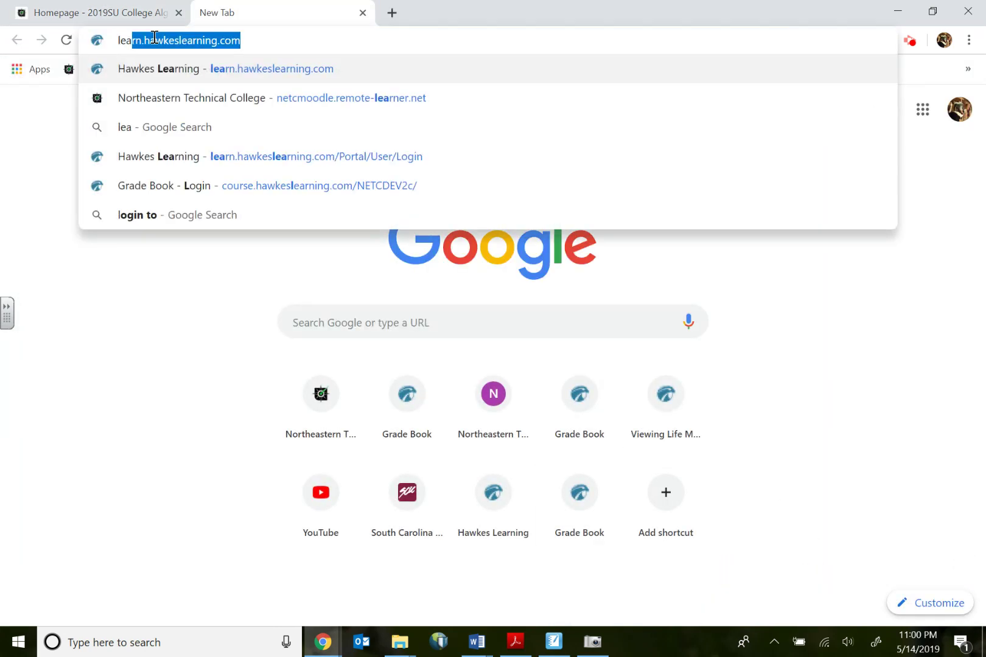
key("Return")
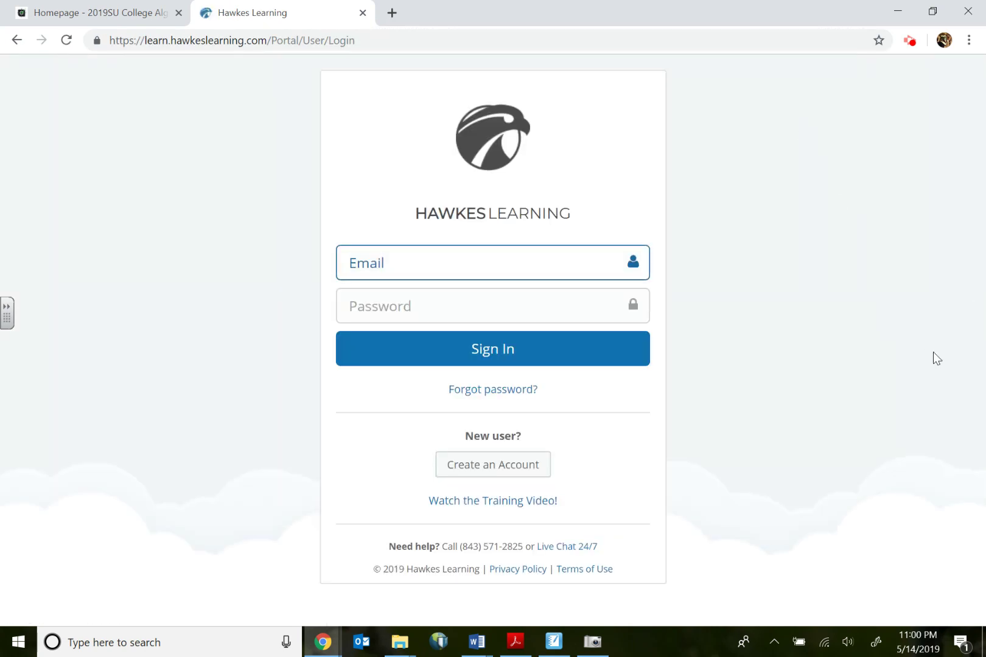
- Sign in with the saved email address and the account password
type("m")
key("Down")
key("Tab")
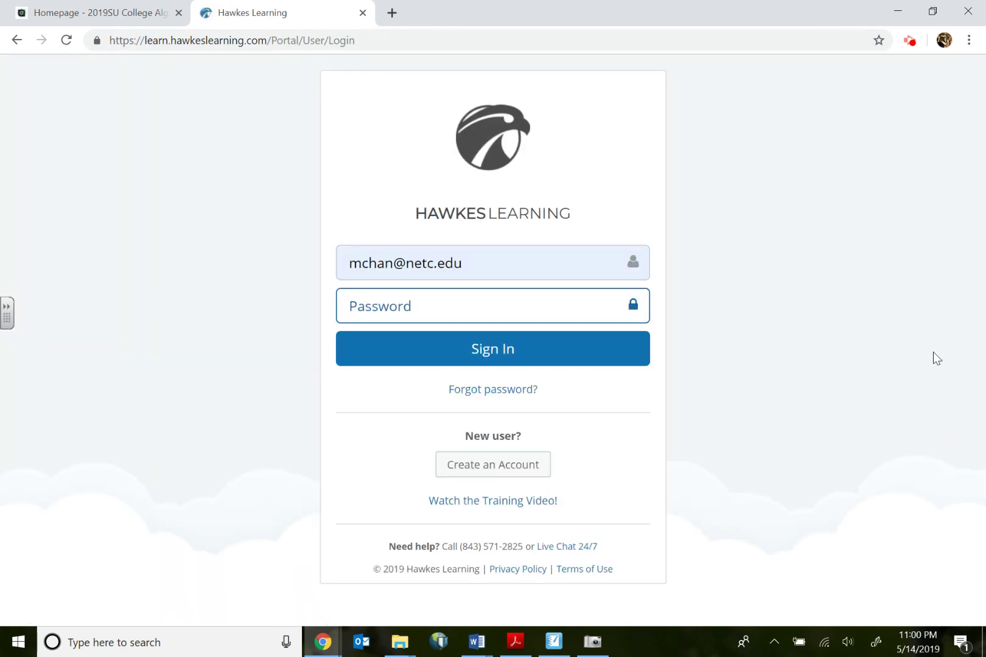
type("••••••••")
key("Return")
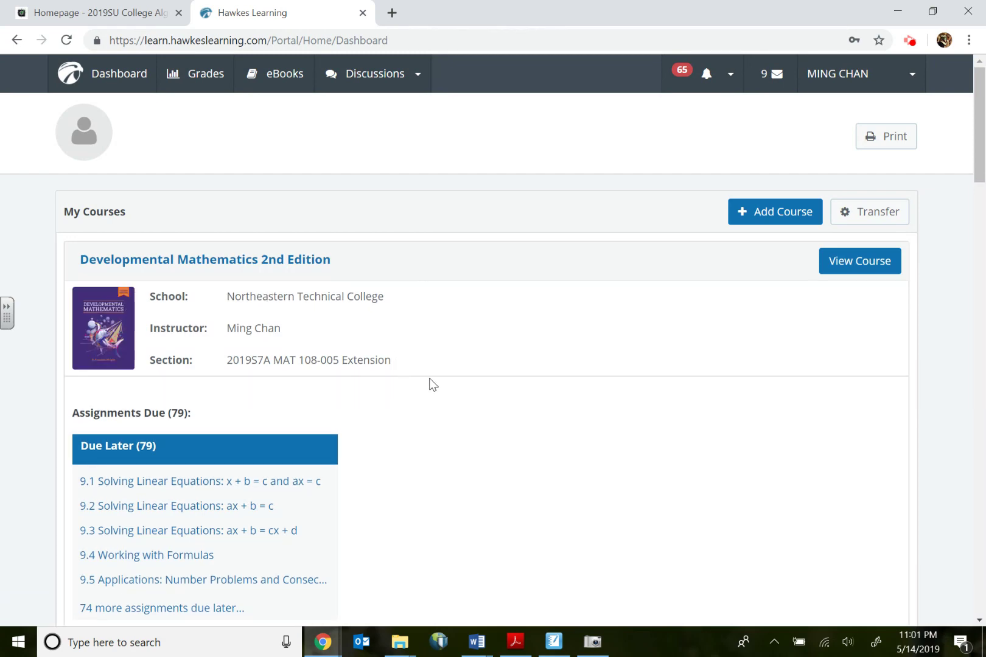
- Scroll My Courses until the Precalculus card with 6 assignments due is at the top
scroll(360, 332, "down", 1)
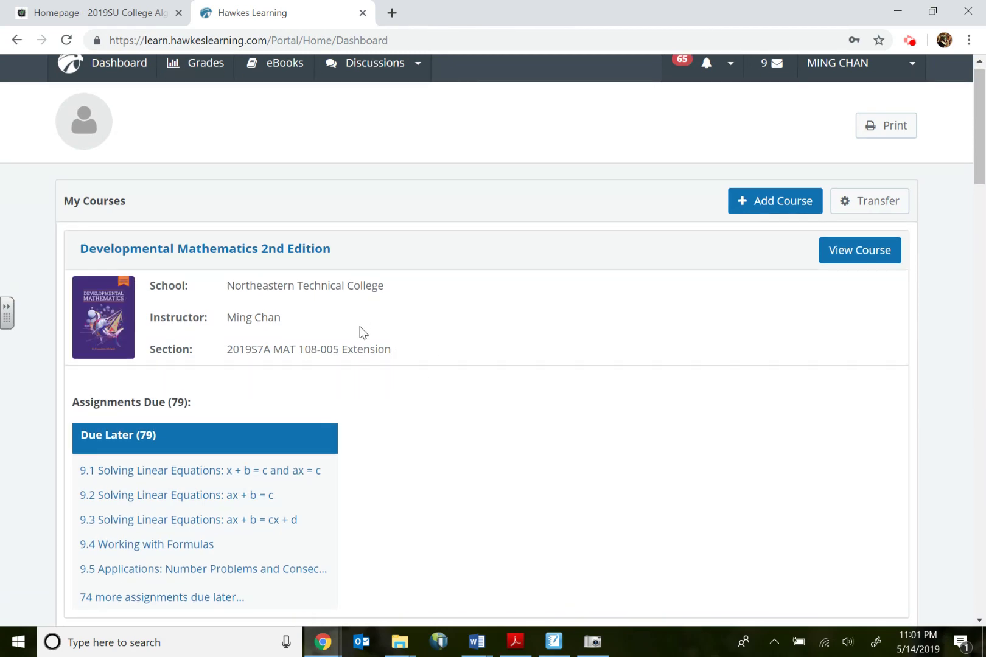
scroll(368, 336, "down", 11)
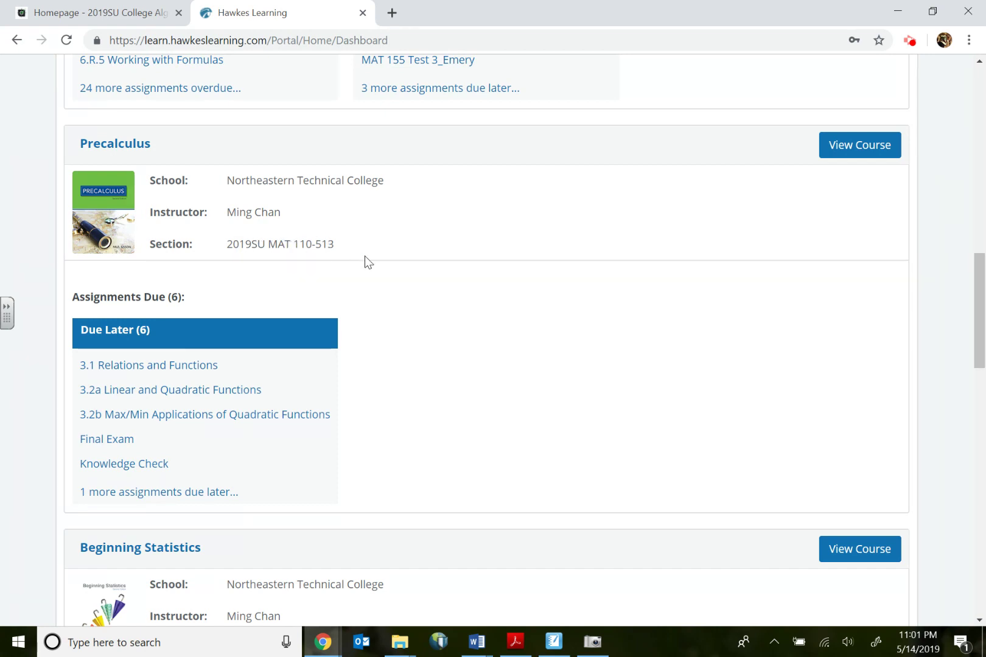
scroll(374, 372, "up", 3)
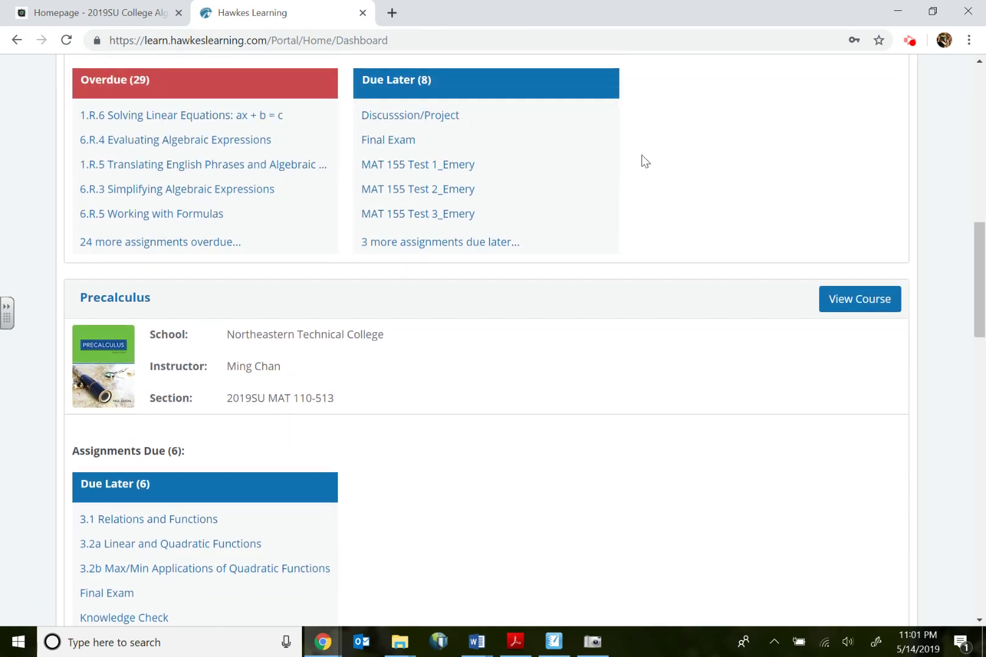
scroll(462, 270, "up", 12)
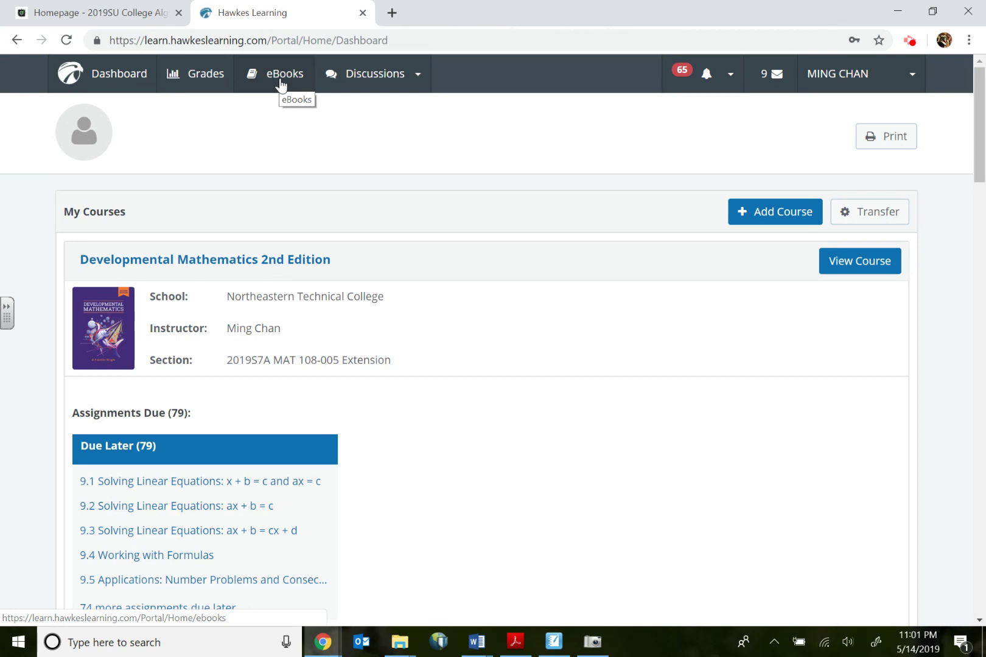
scroll(389, 409, "down", 4)
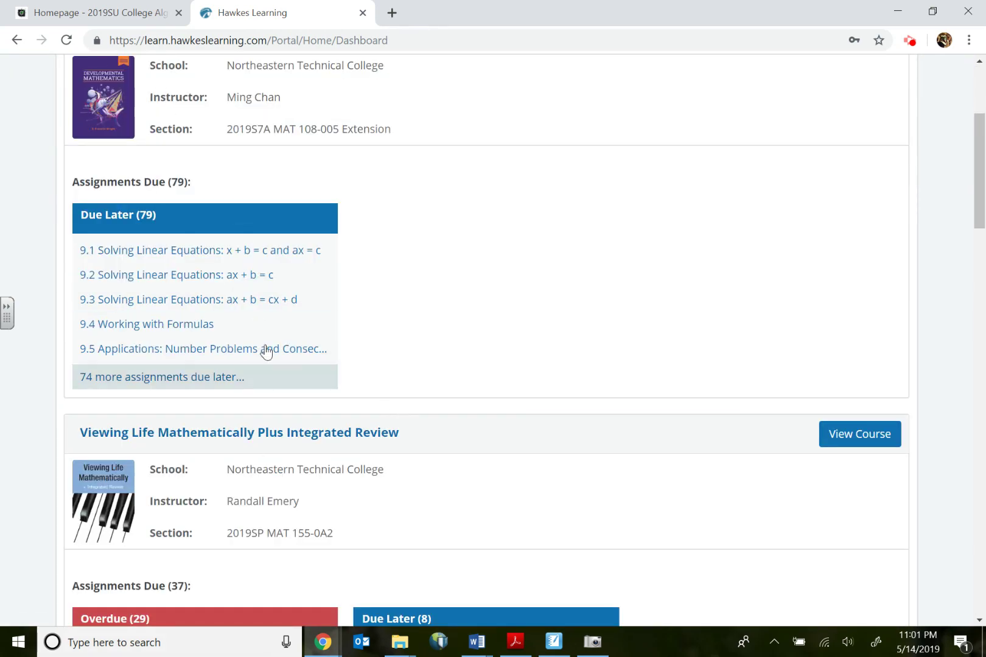
scroll(255, 457, "down", 9)
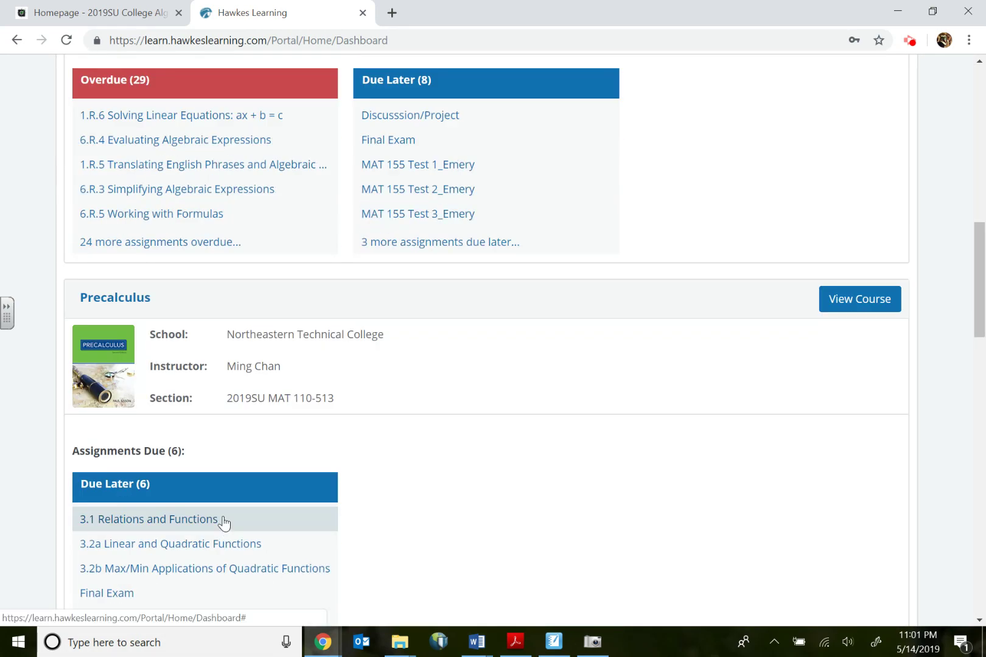
scroll(225, 519, "down", 3)
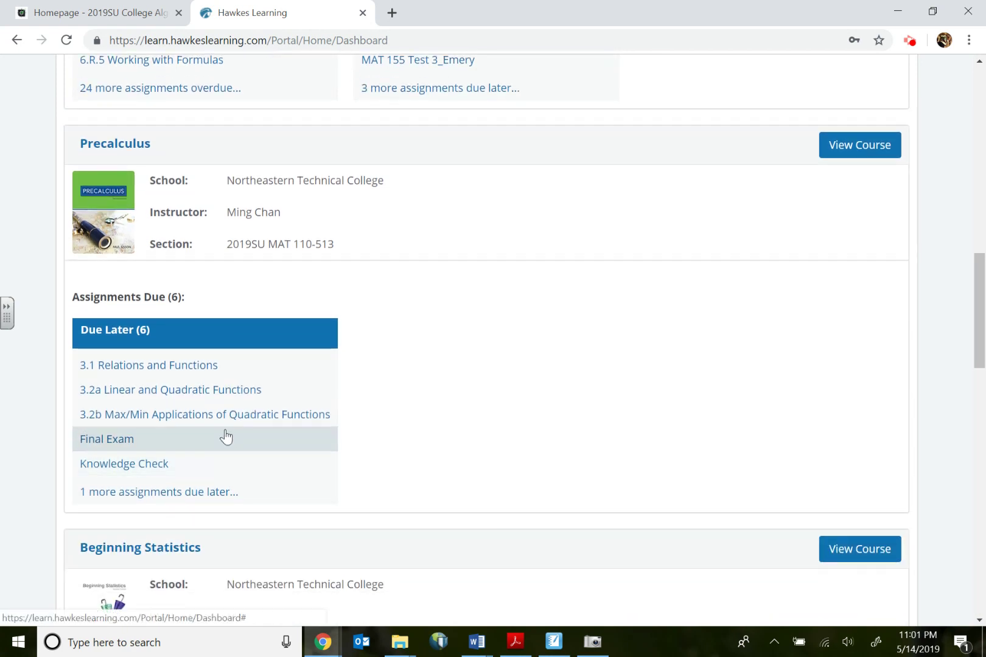
scroll(161, 250, "down", 1)
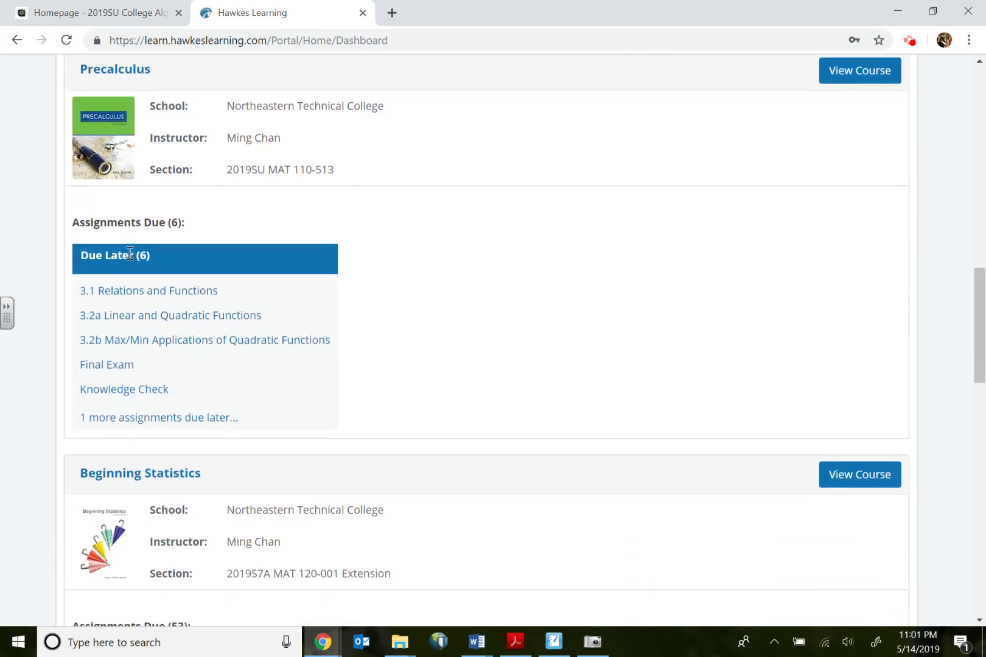
- Open the Precalculus course with View Course and switch to its LESSONS list
left_click(864, 74)
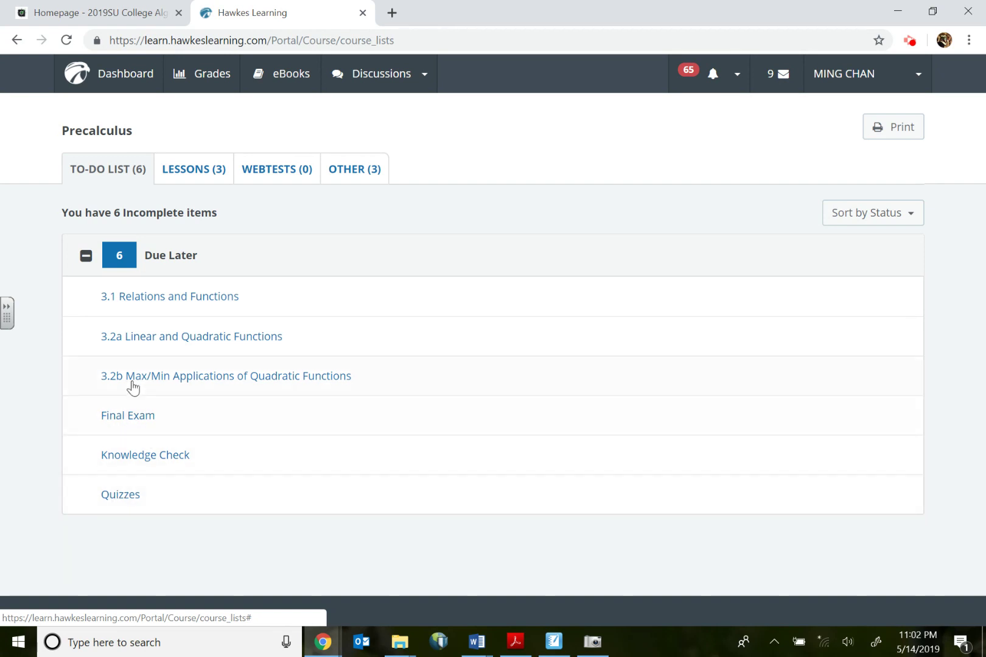
left_click(193, 172)
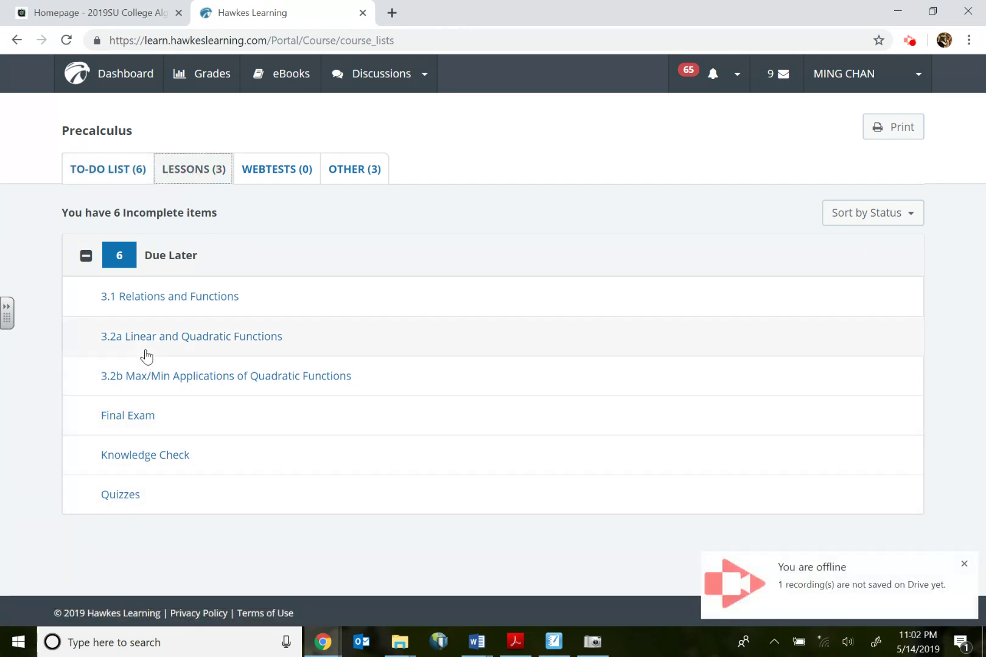
left_click(823, 642)
- Reconnect to the SHTC92 Wi-Fi network and dismiss the offline notice
left_click(807, 224)
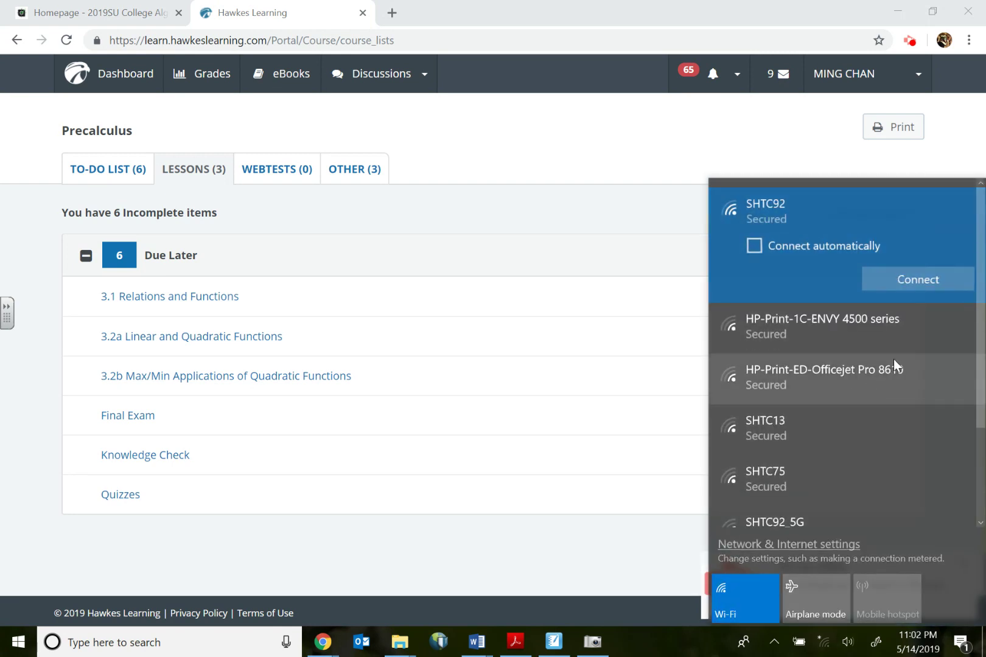
left_click(915, 283)
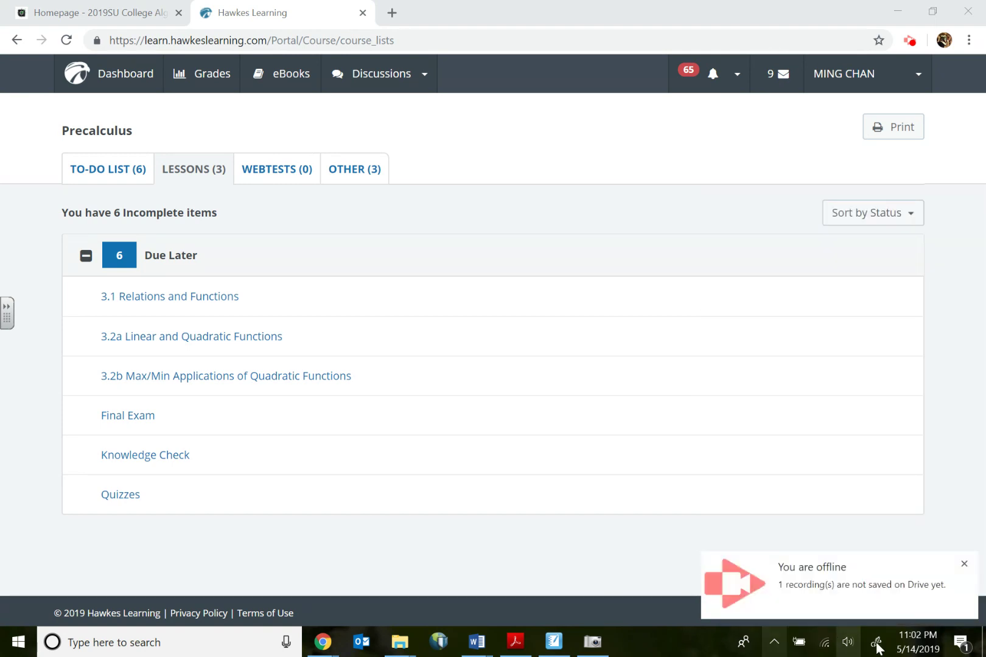
left_click(964, 564)
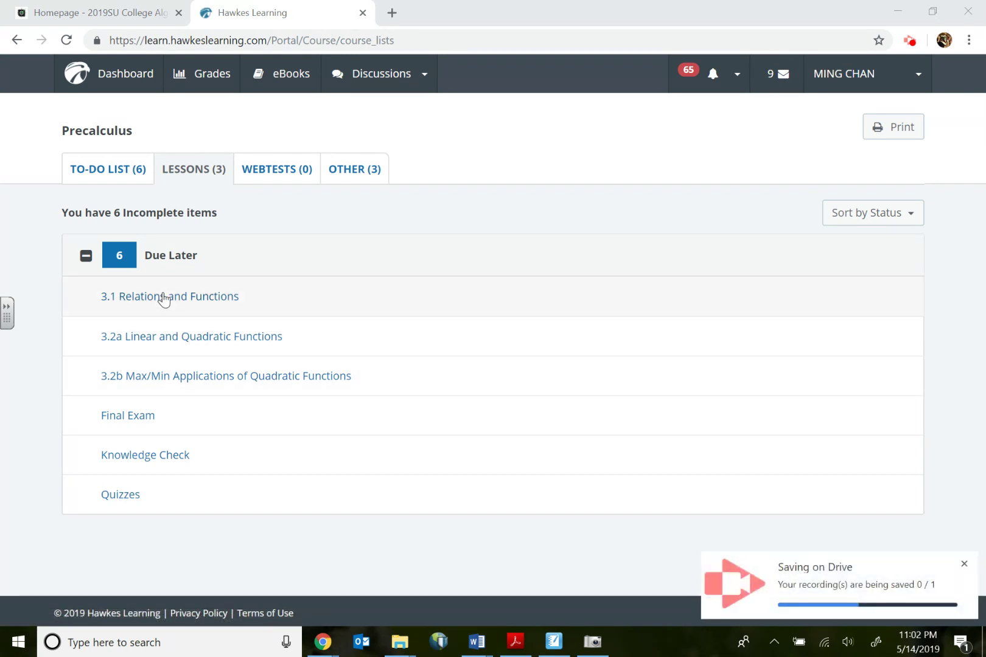
- Open the 3.1 Relations and Functions lesson and confirm the Wi-Fi connection is still active
left_click(168, 308)
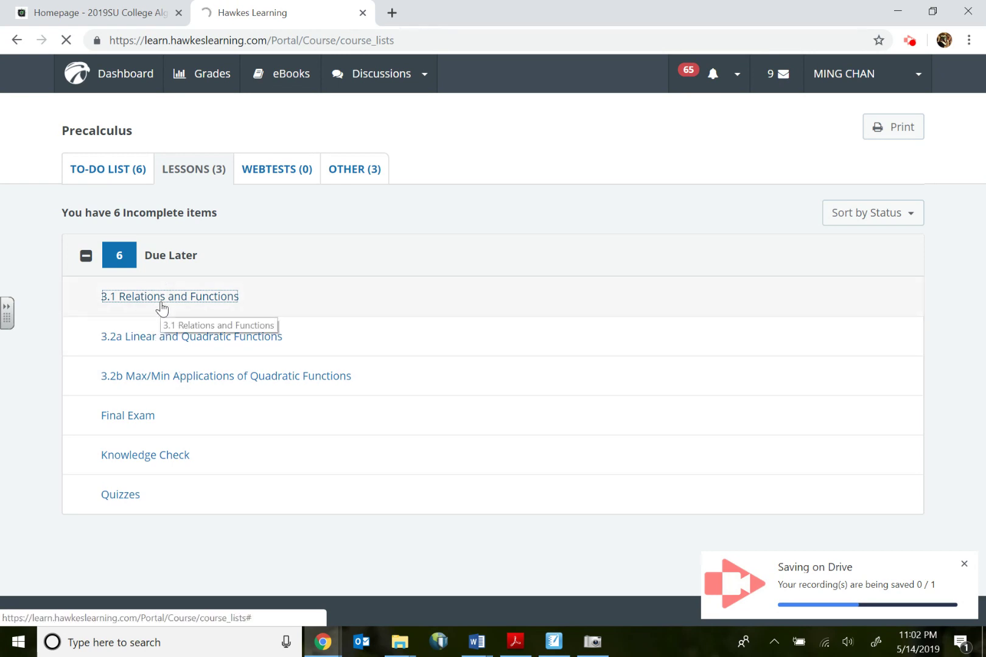
left_click(964, 565)
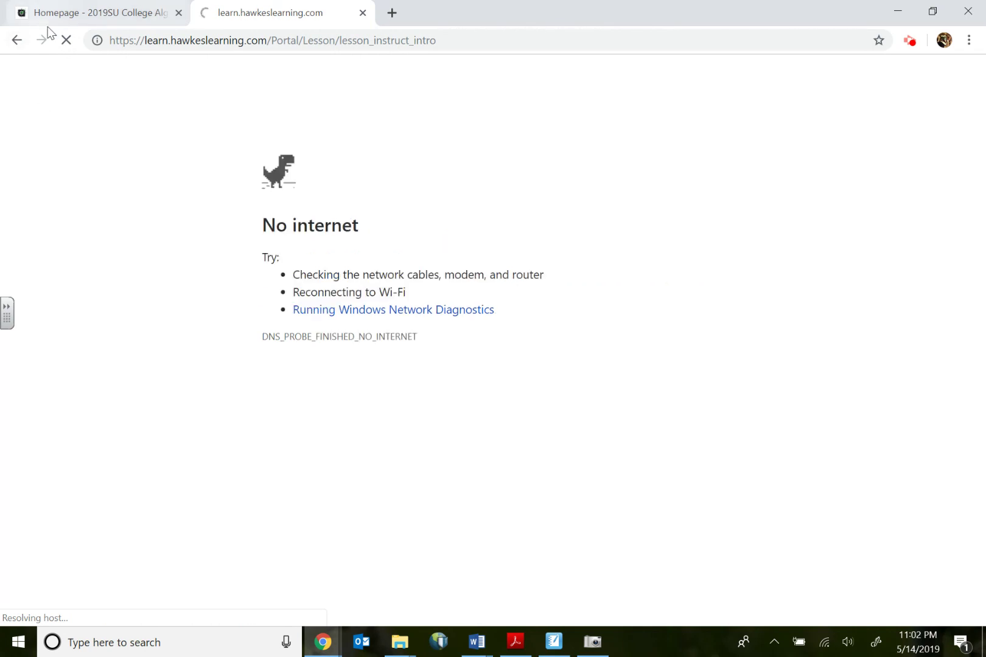
left_click(824, 642)
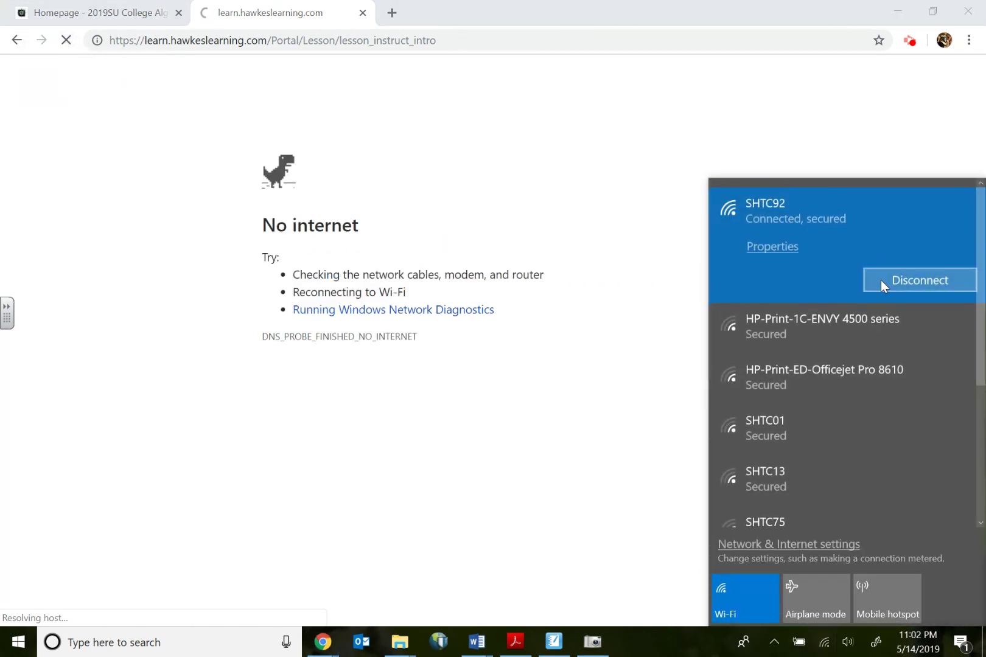
left_click(670, 348)
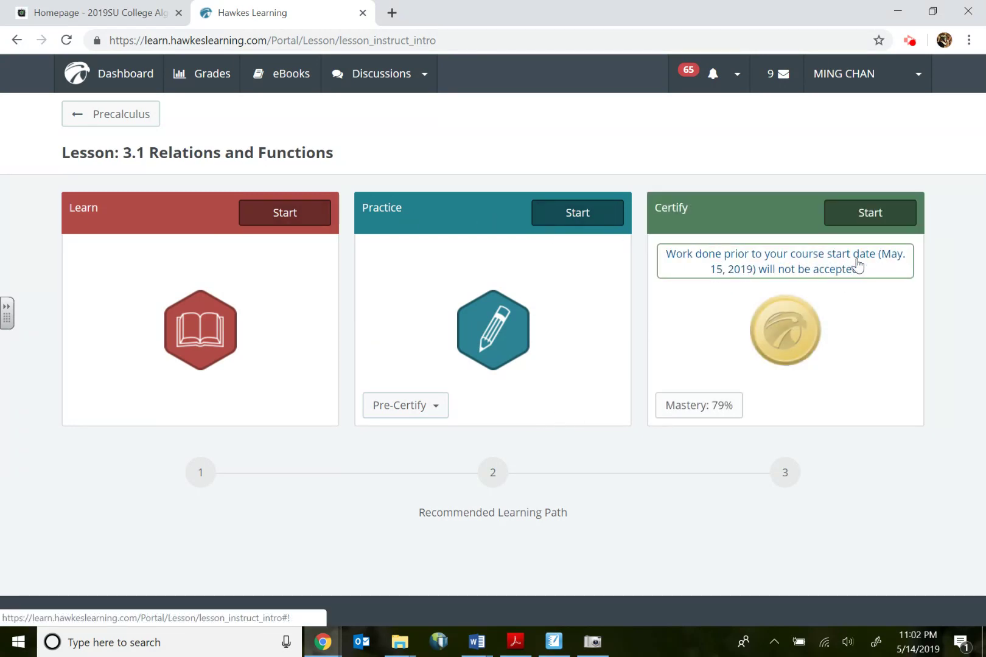
- Start Learn mode for lesson 3.1 and advance to page 2 of 15
left_click(283, 214)
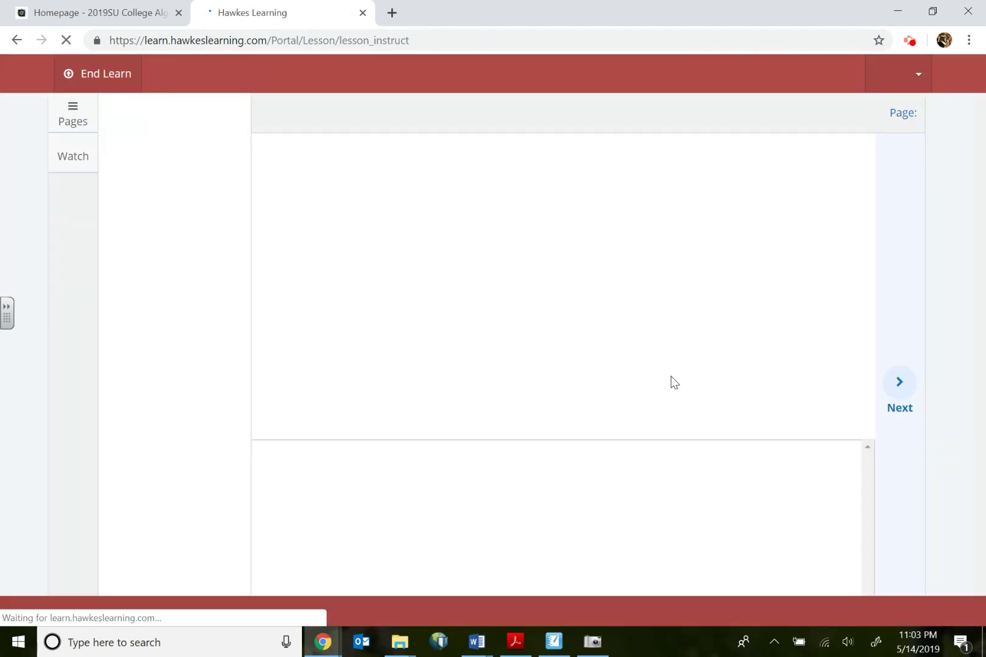
left_click(900, 396)
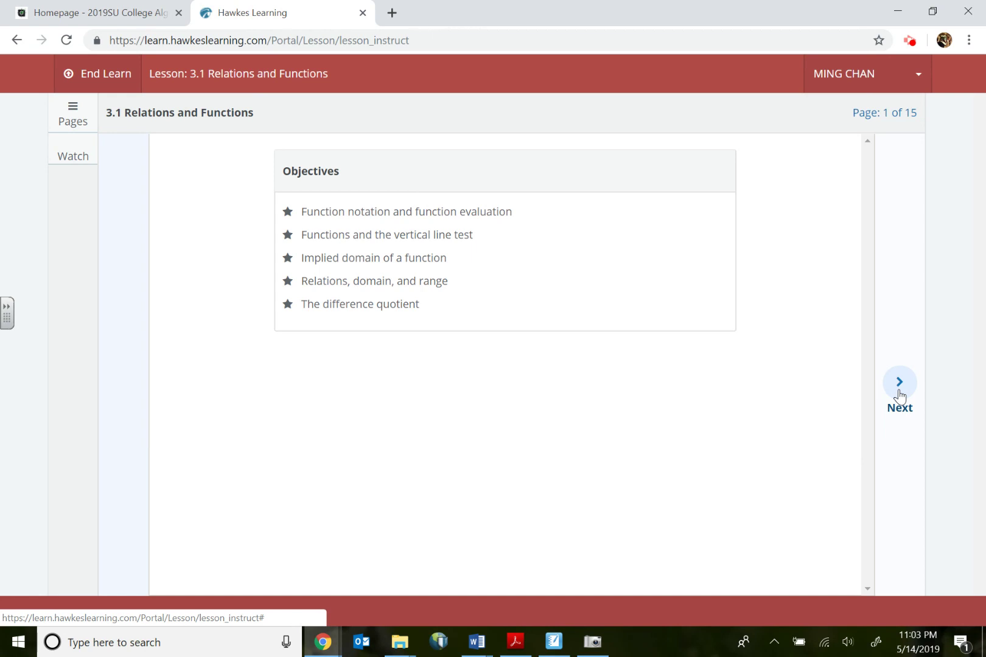
left_click(900, 383)
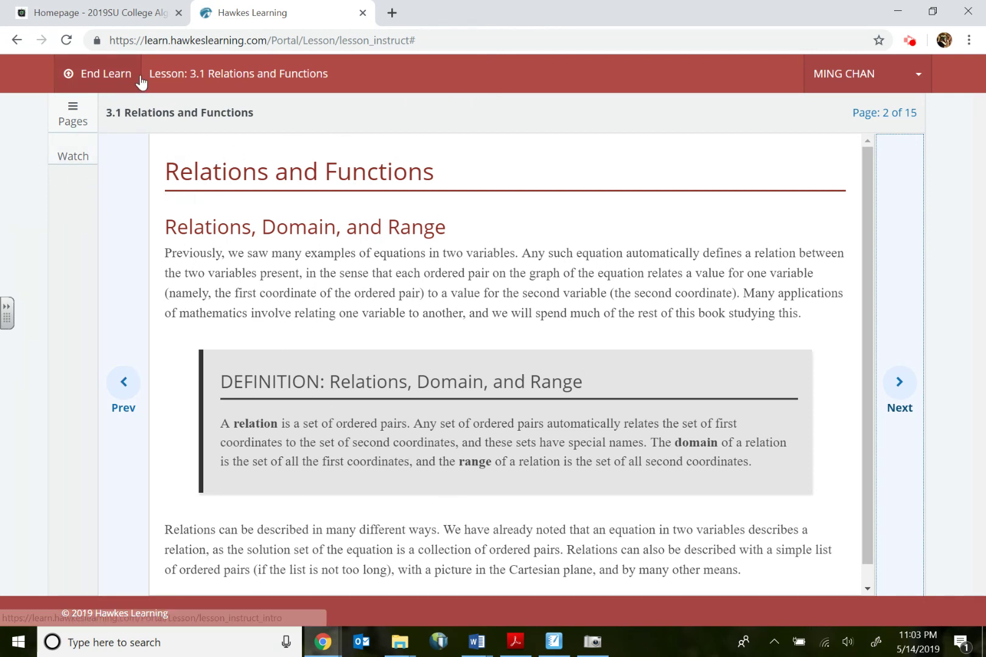
- End the Learn session and start Practice mode for the lesson
left_click(116, 77)
left_click(255, 248)
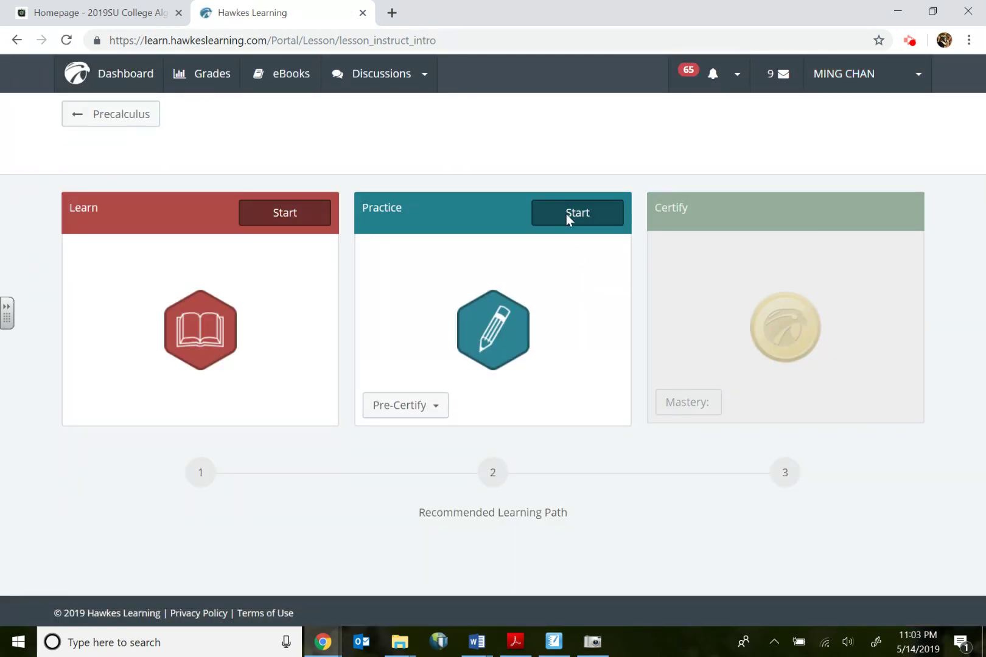
left_click(567, 217)
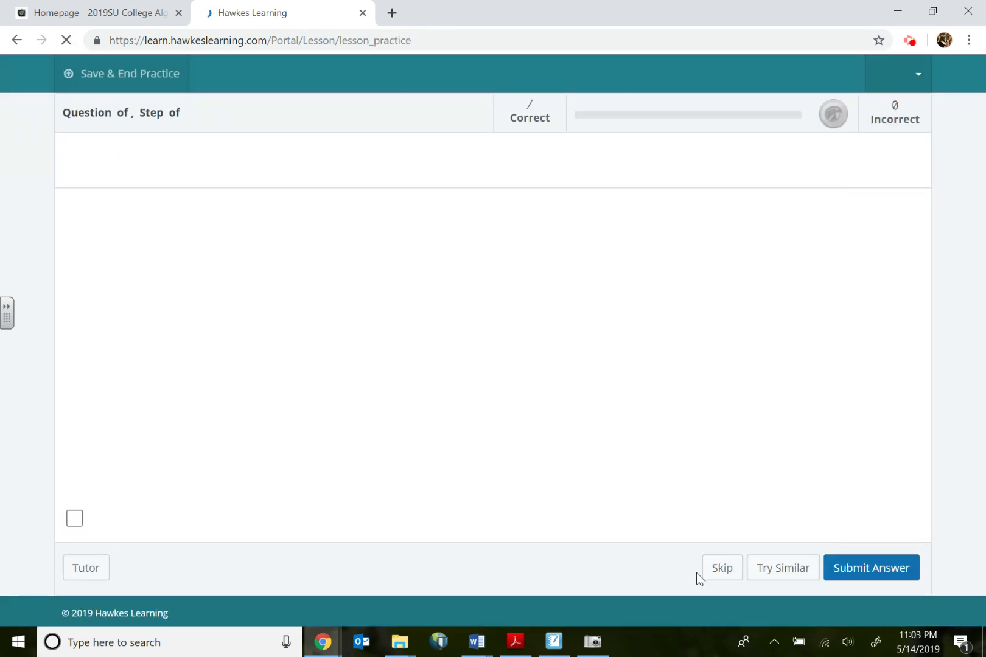
- Get tutor help on the practice question and view the full worked solution
left_click(718, 574)
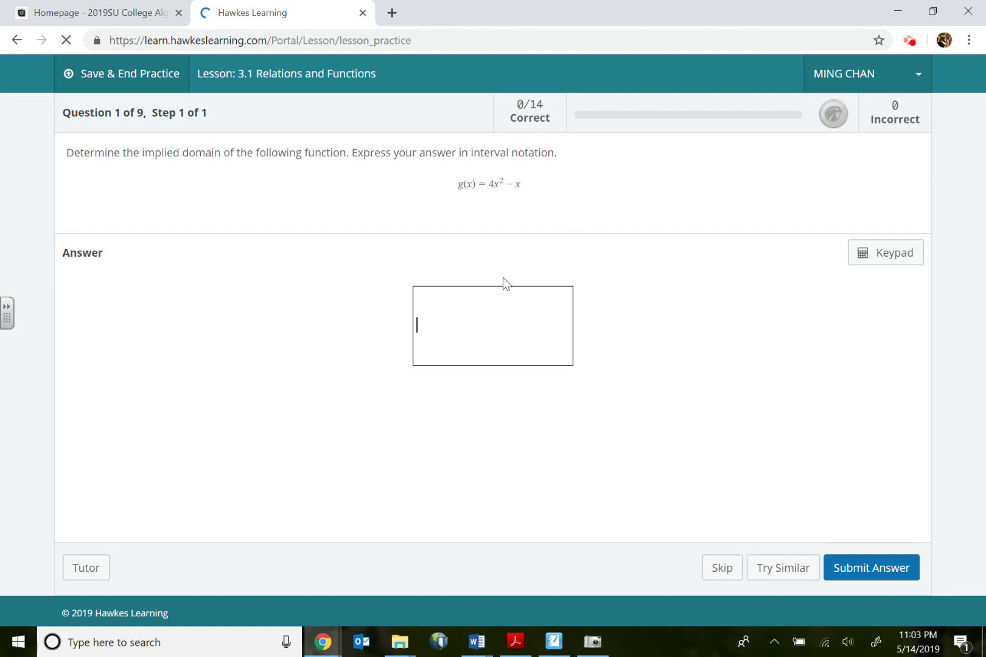
left_click(81, 576)
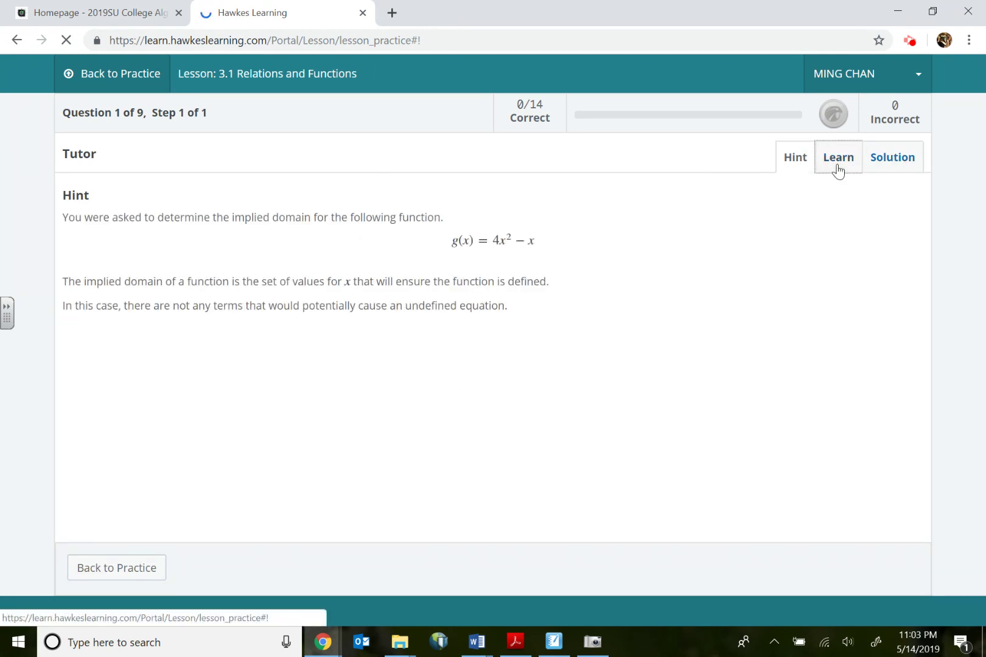
left_click(898, 158)
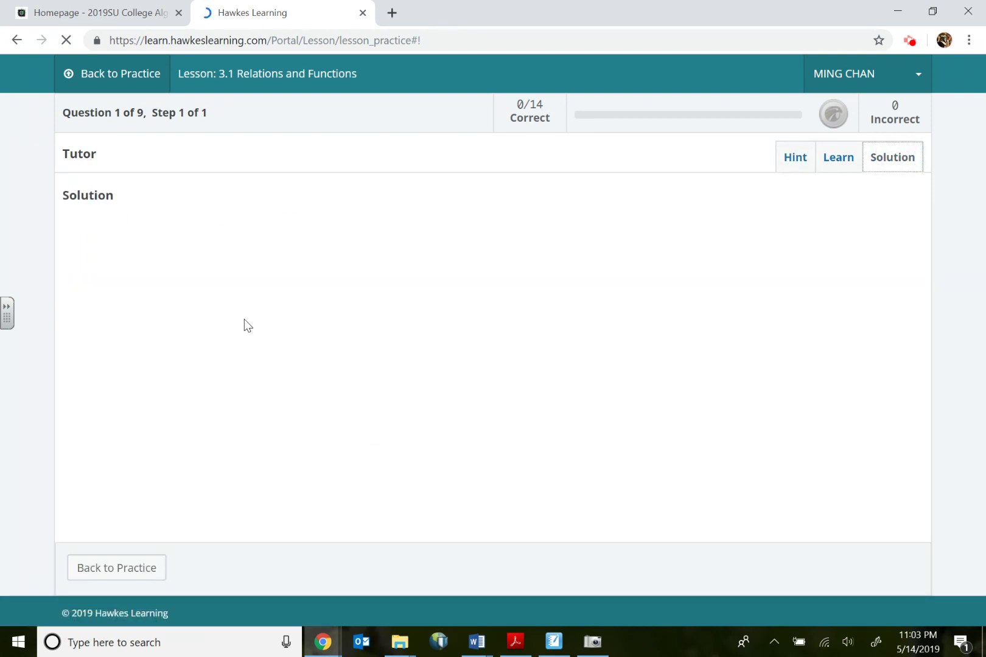
left_click(134, 572)
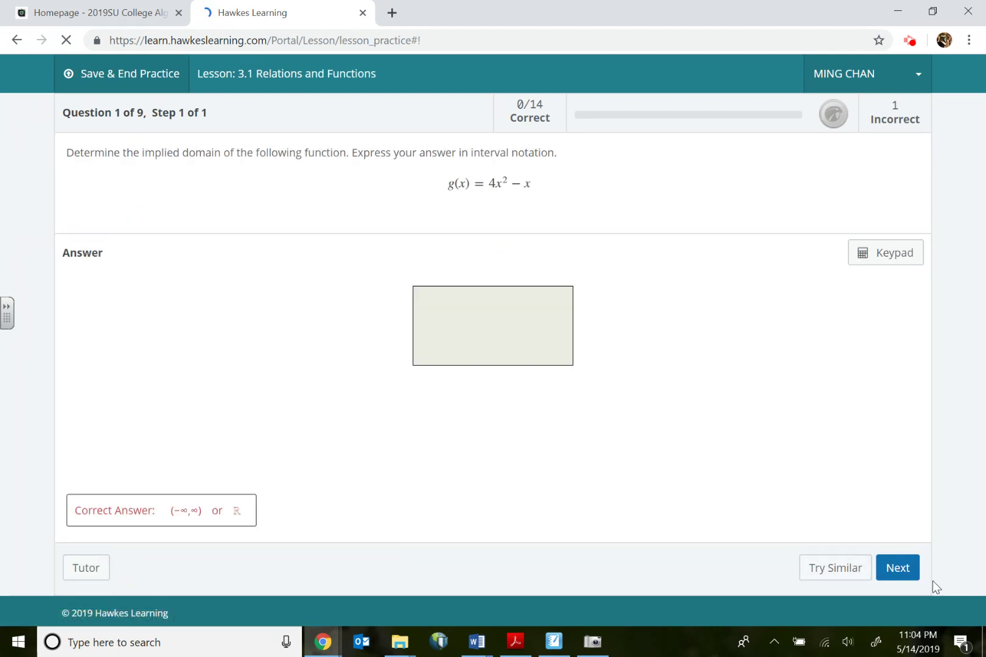
- Move past the question and exit the practice session without saving
left_click(901, 575)
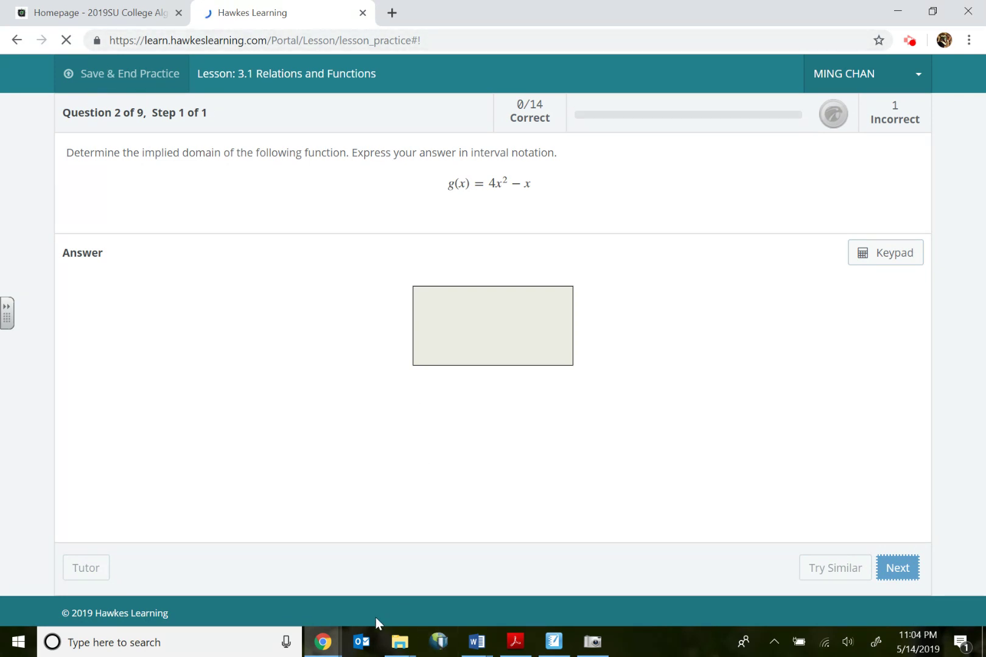
left_click(96, 78)
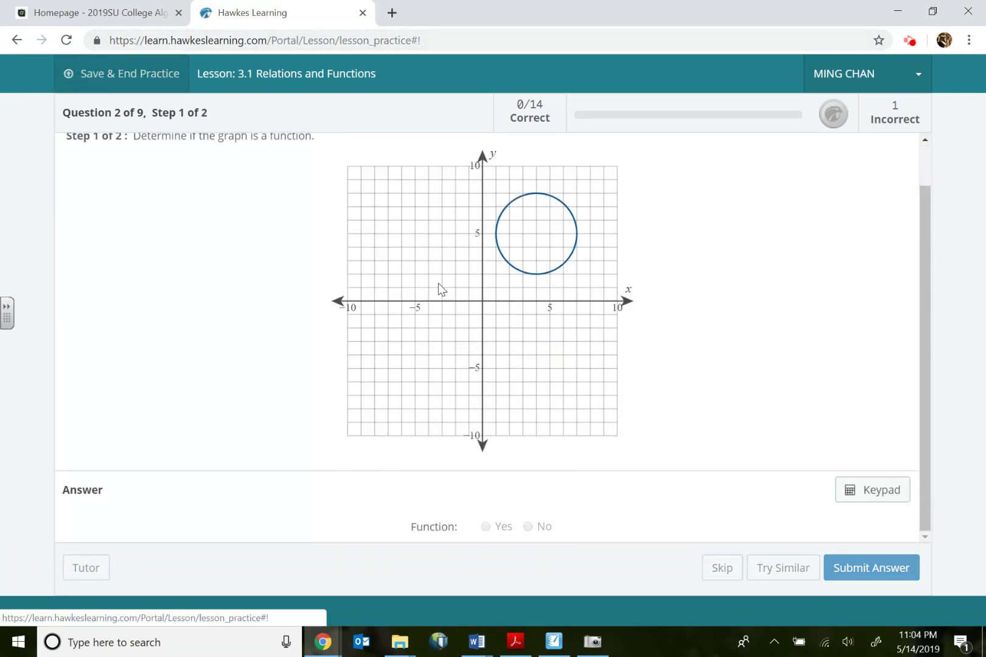
left_click(588, 205)
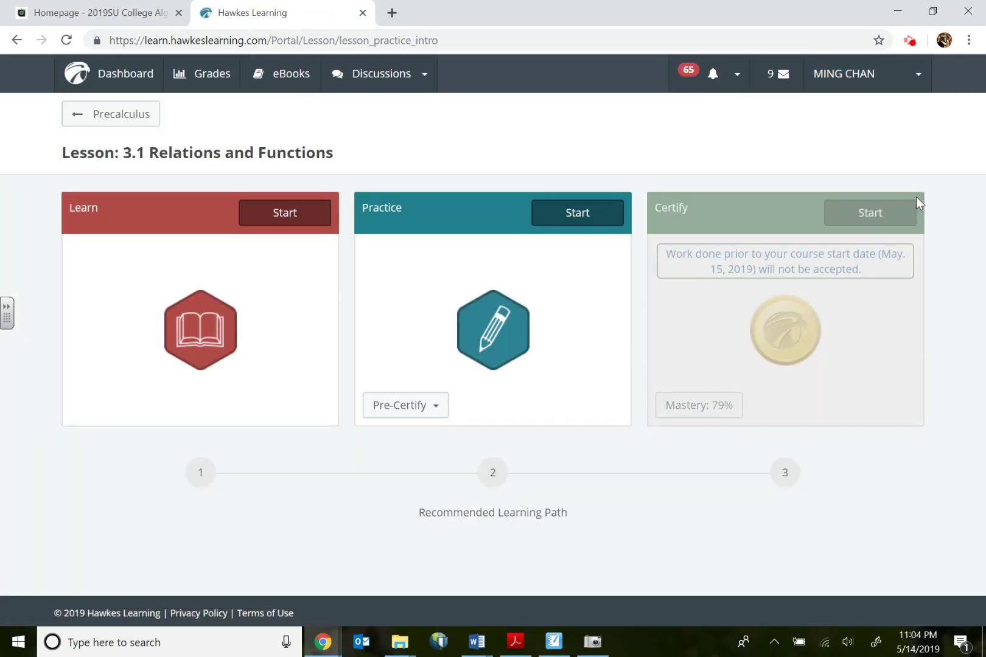
- Start Certify mode for lesson 3.1 and reconnect to the server
left_click(874, 214)
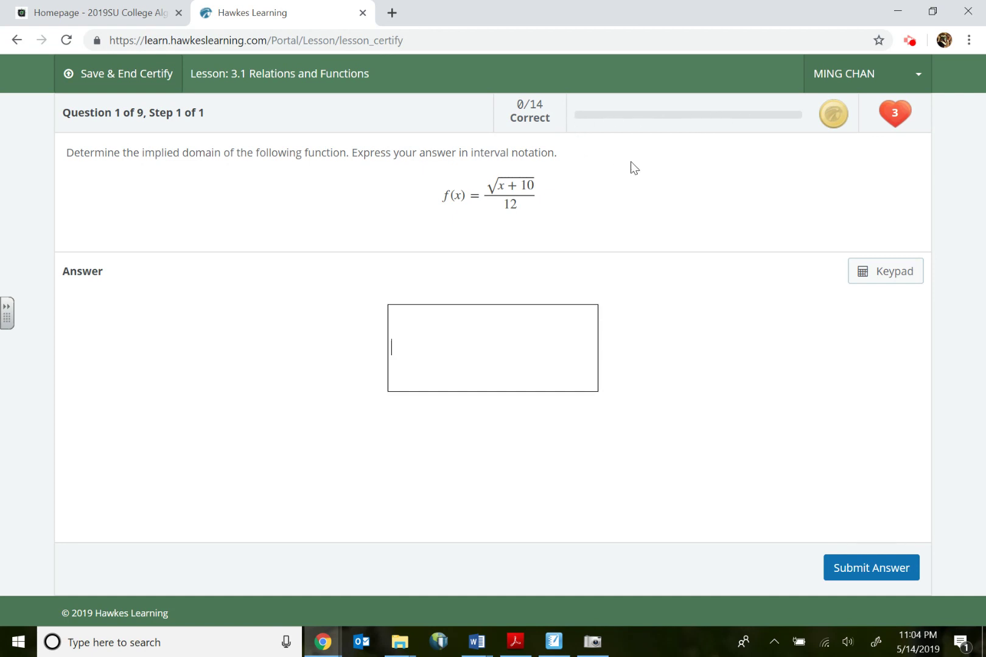
mouse_move(881, 124)
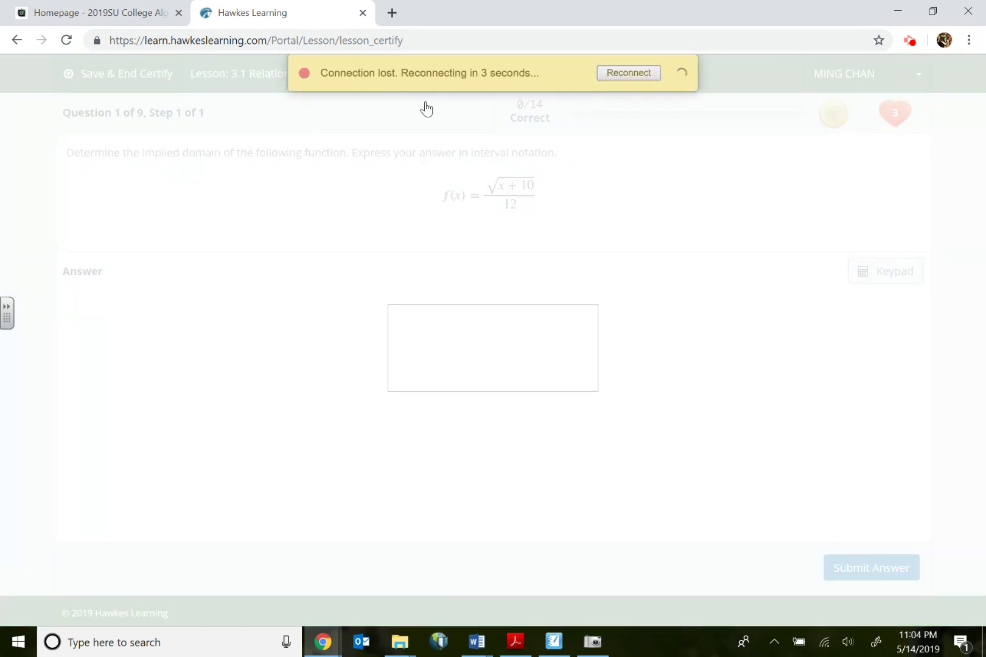
left_click(624, 77)
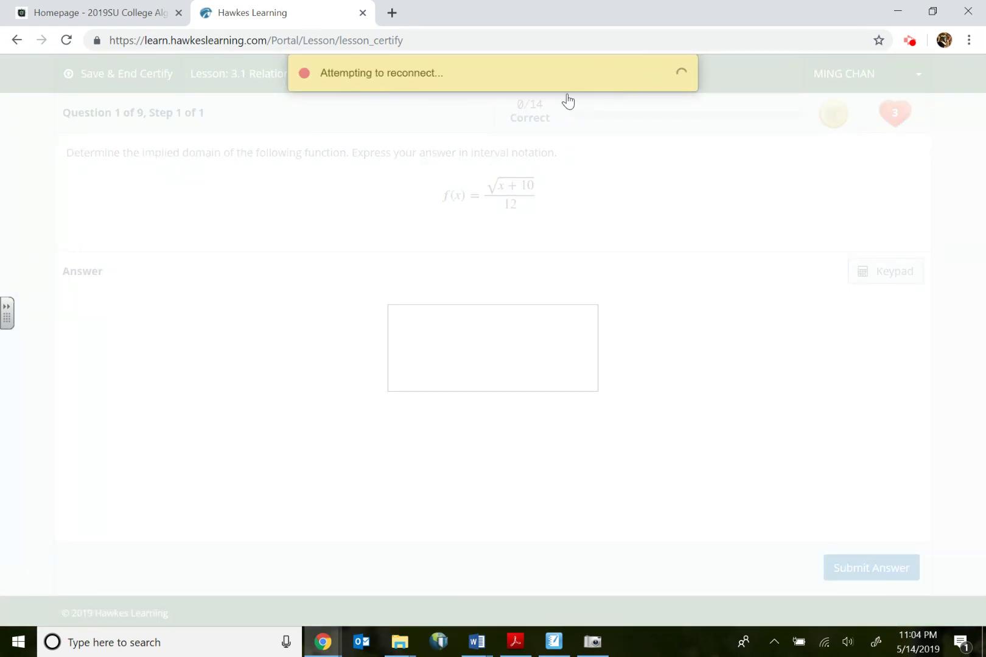
- Verify the Wi-Fi connection, then place the caret in Question 1's answer box
left_click(825, 650)
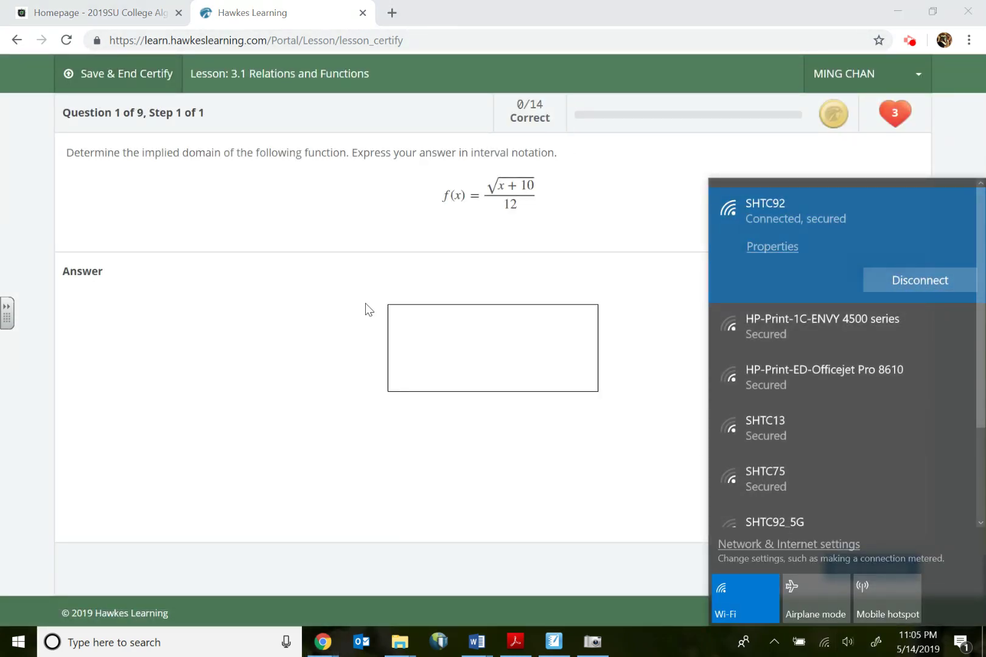
left_click(488, 372)
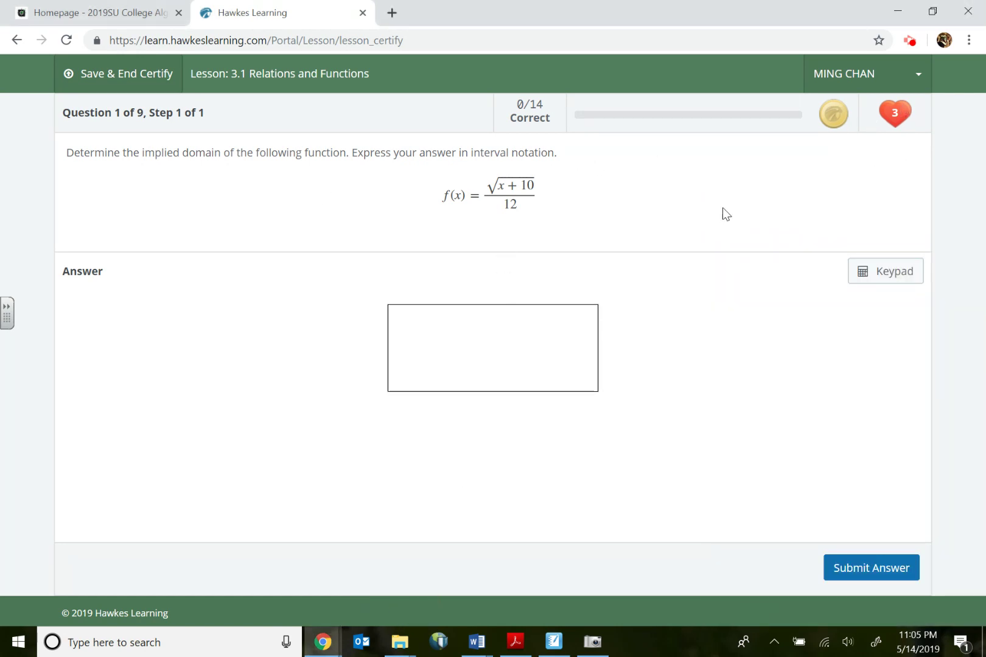
left_click(477, 347)
- Submit 0 as the implied-domain answer, resubmit after the format warning, and accept a strike
type("0")
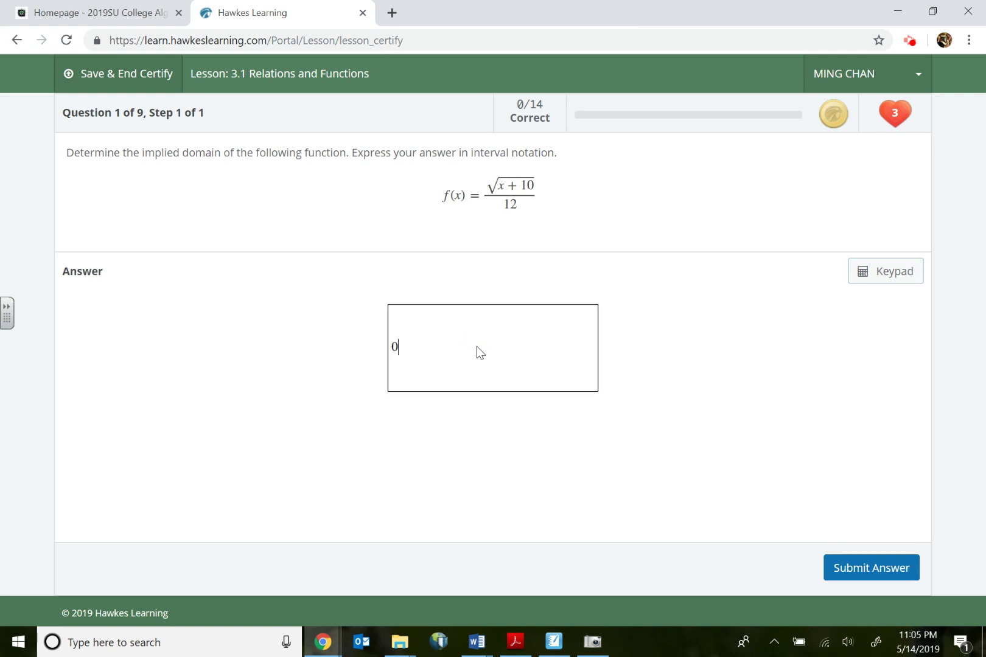
left_click(869, 567)
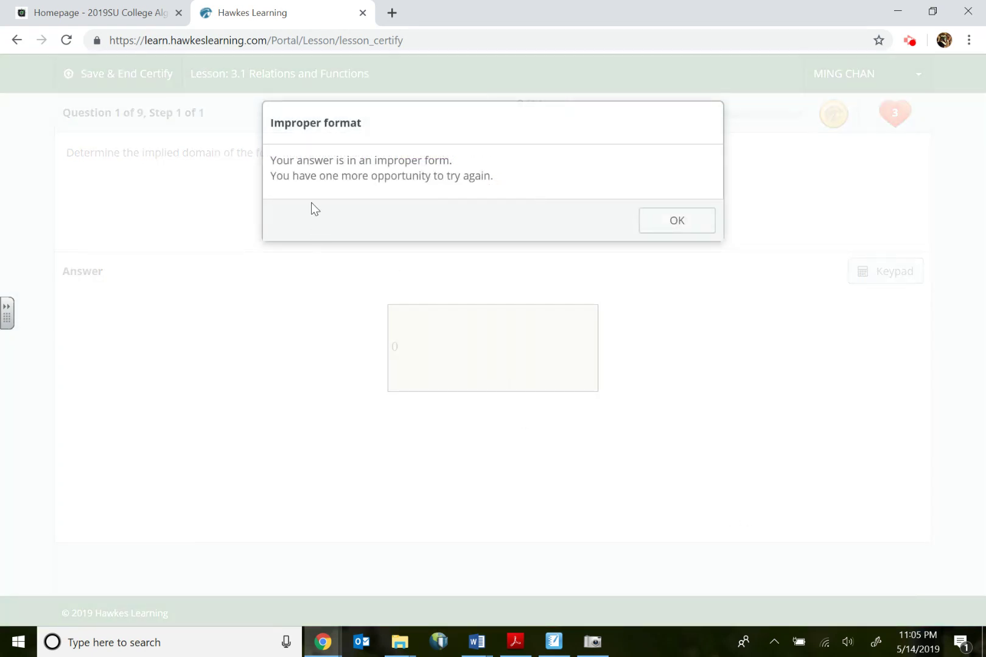
left_click(693, 228)
left_click(417, 354)
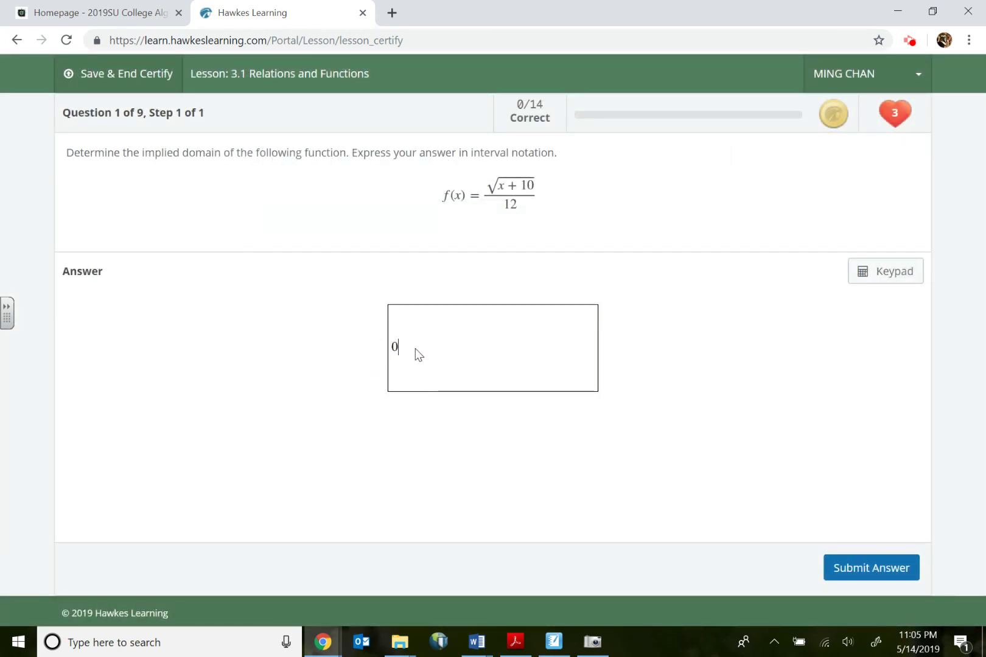
key("Return")
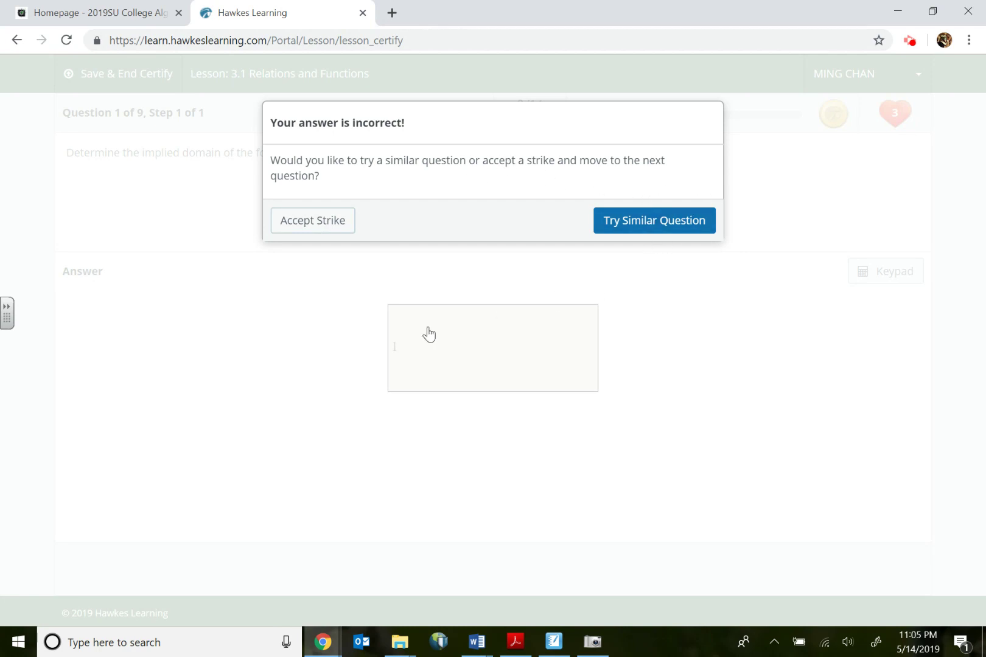
left_click(308, 236)
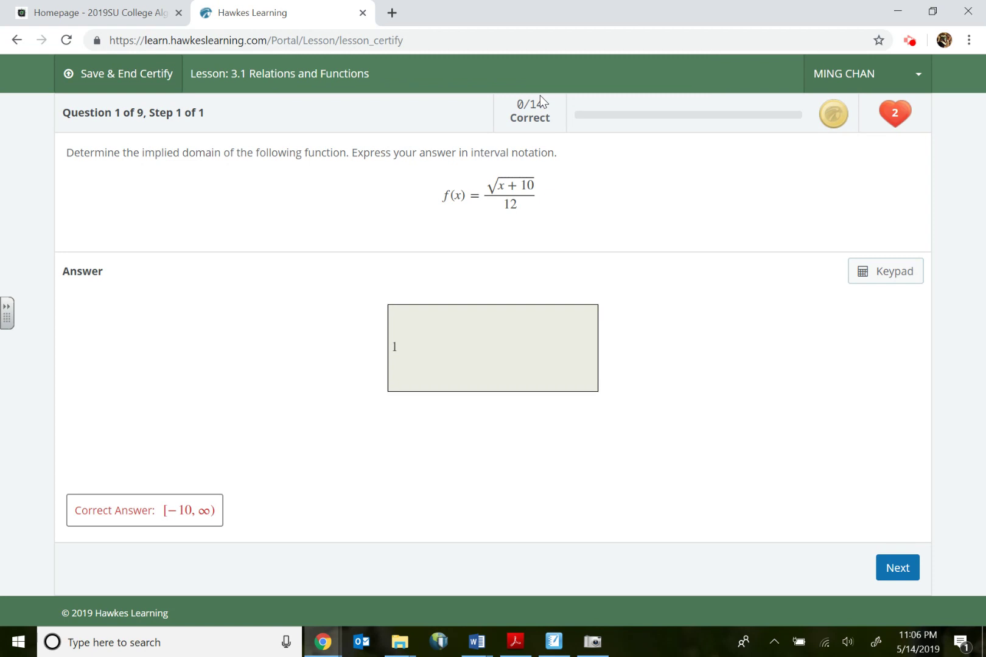
- Advance to Question 2 about the circle graph and end the Certify session
left_click(913, 567)
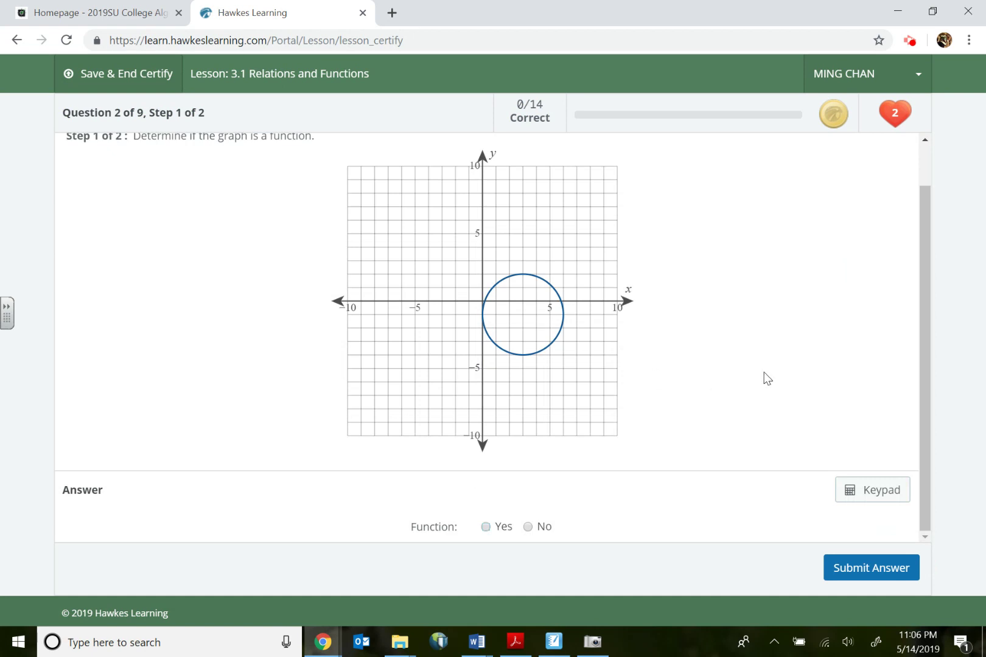
left_click_drag(927, 334, 958, 188)
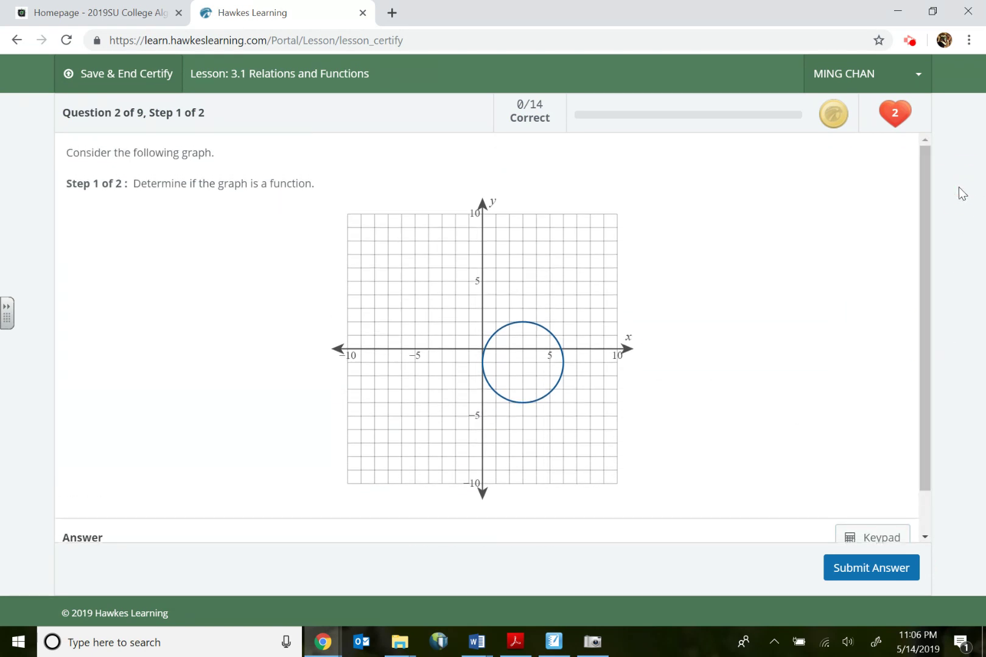
left_click(149, 85)
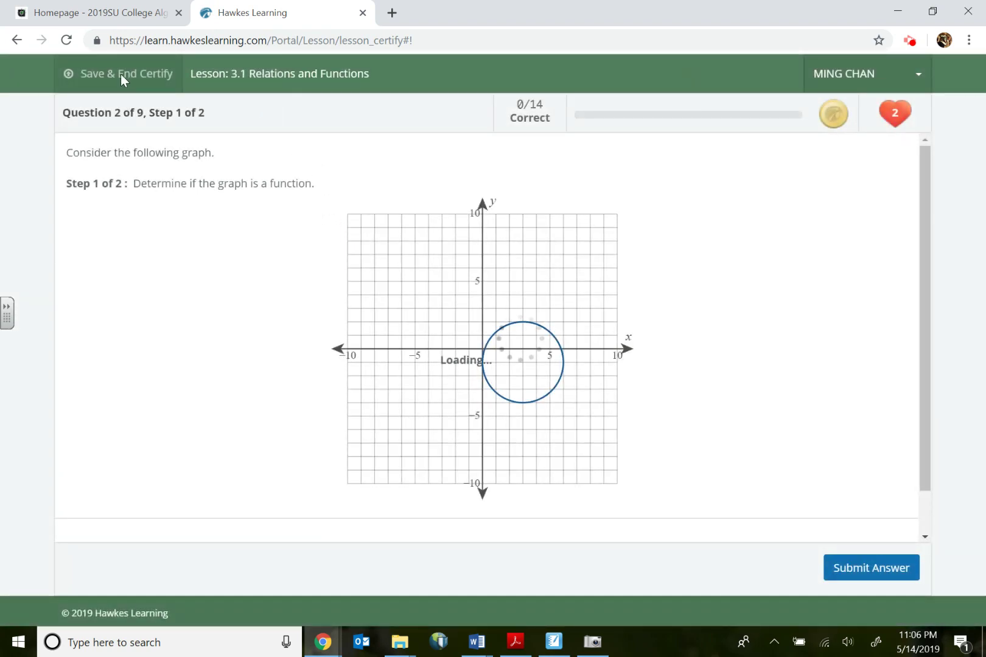
- Check the Wi-Fi, go back in the browser, and exit Certify without saving
left_click(825, 642)
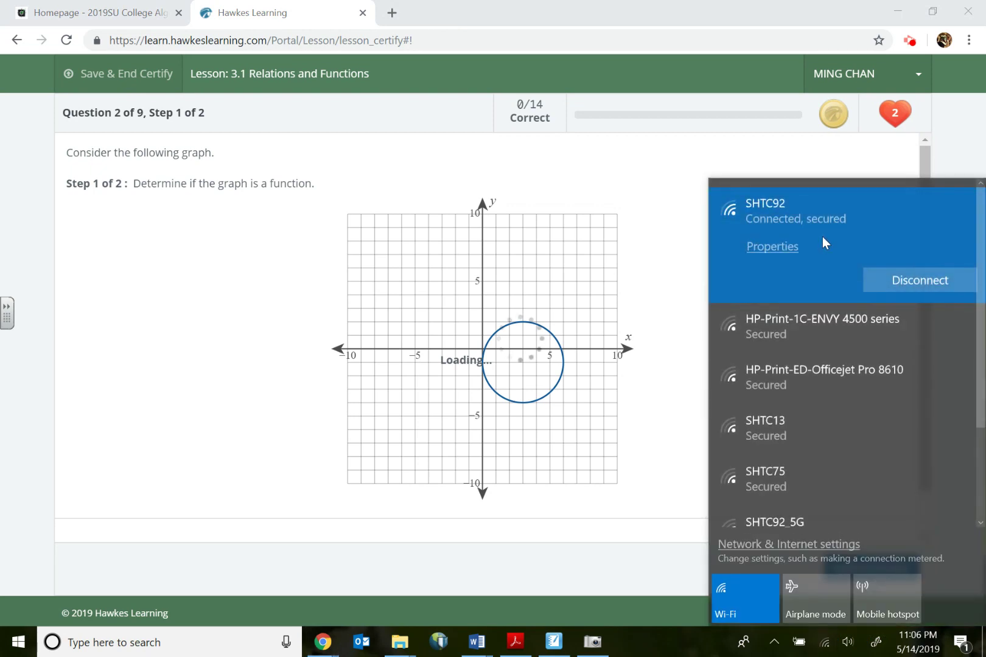
left_click(117, 71)
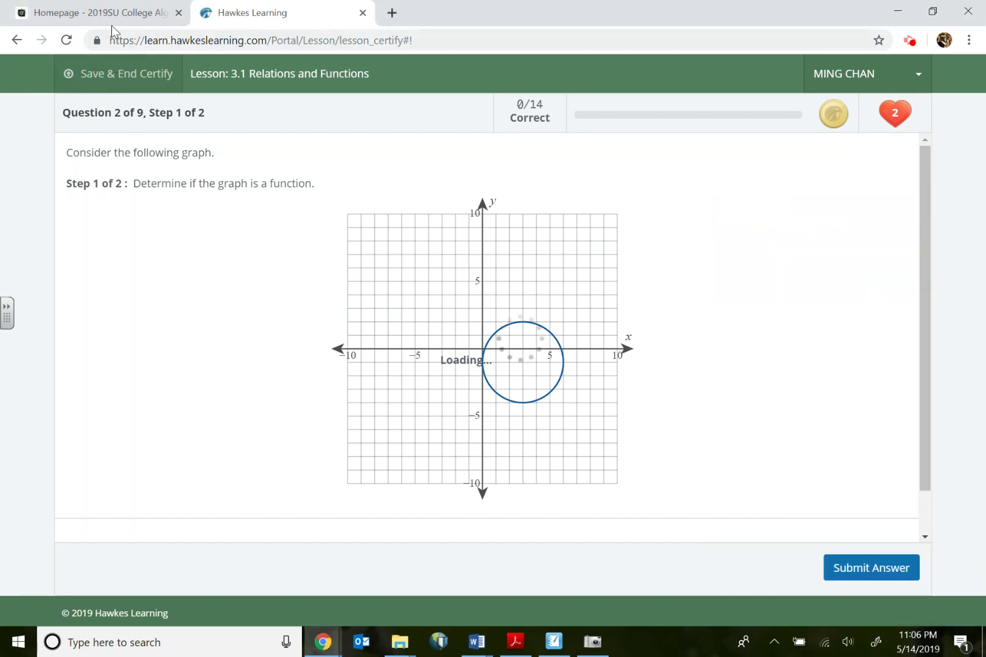
left_click(17, 43)
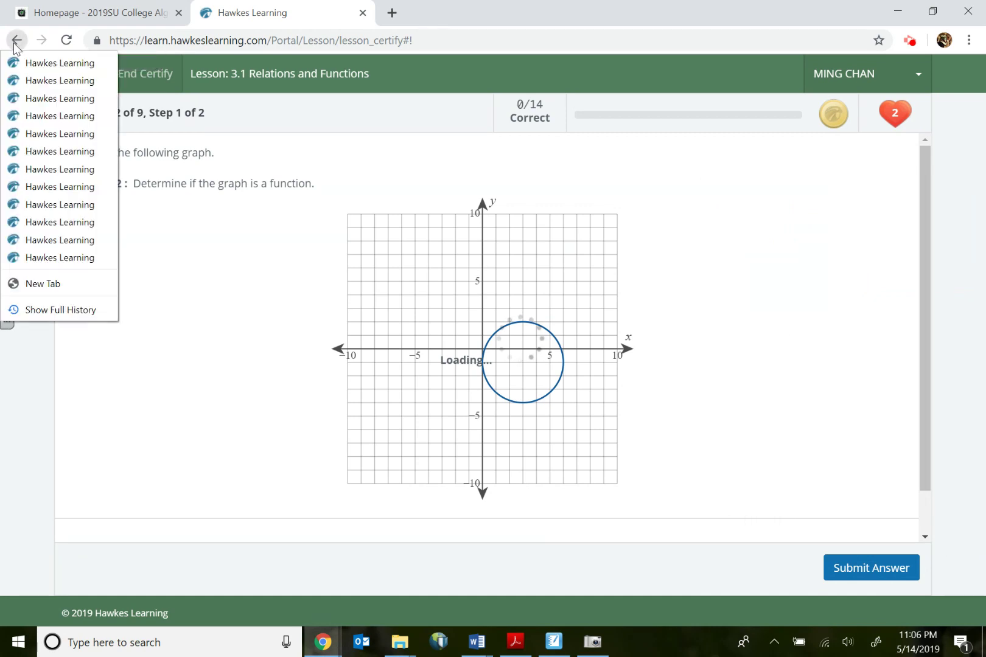
left_click(260, 375)
left_click(558, 208)
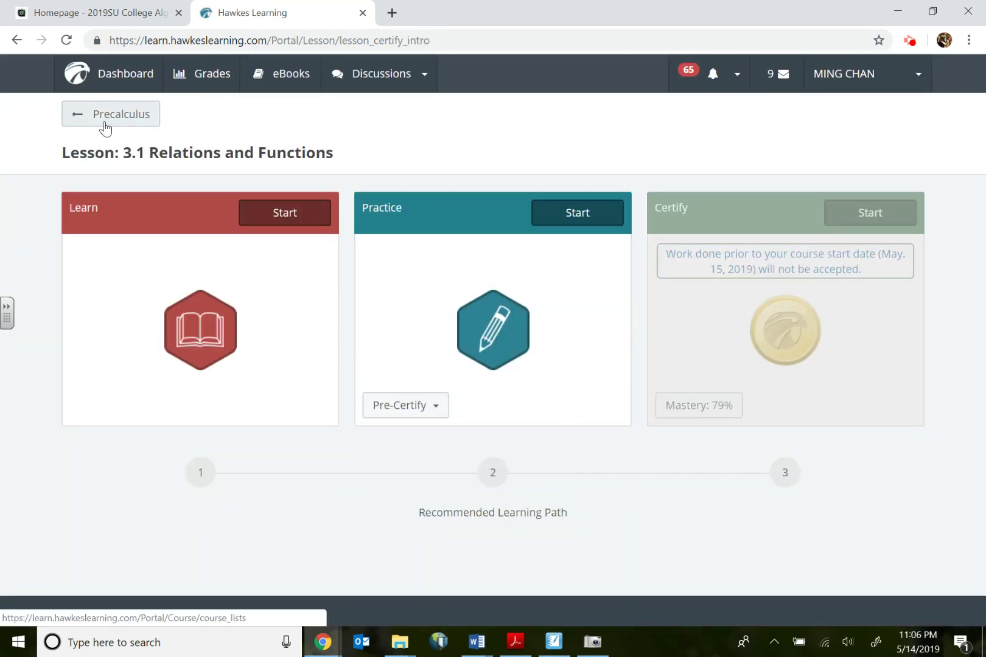
- Return to the Precalculus course lists and browse the Lessons, WebTests, graded WebTests and Other tabs
left_click(104, 123)
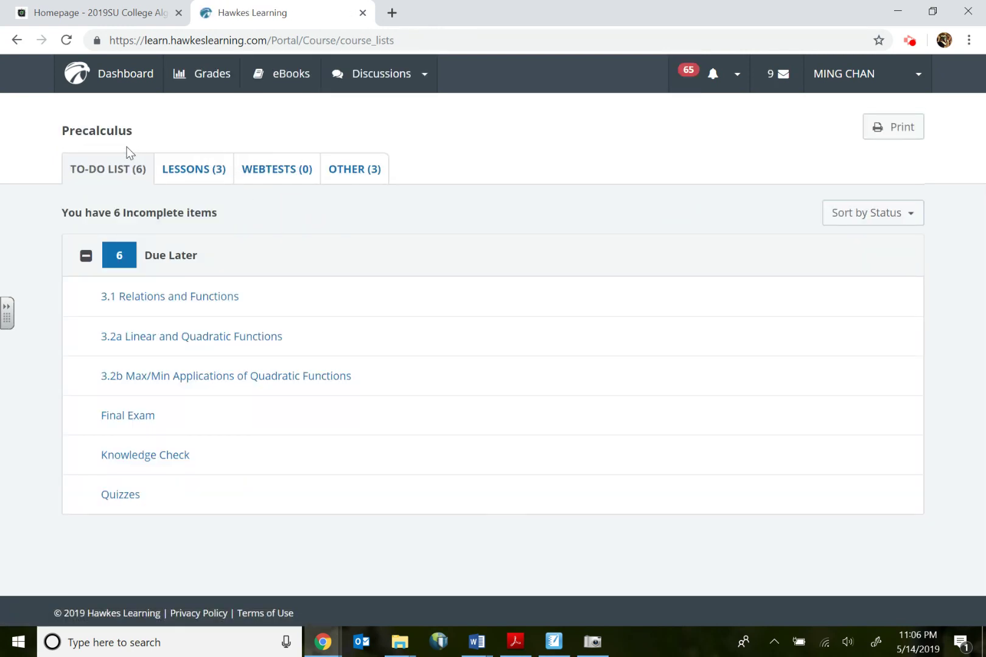
left_click(199, 174)
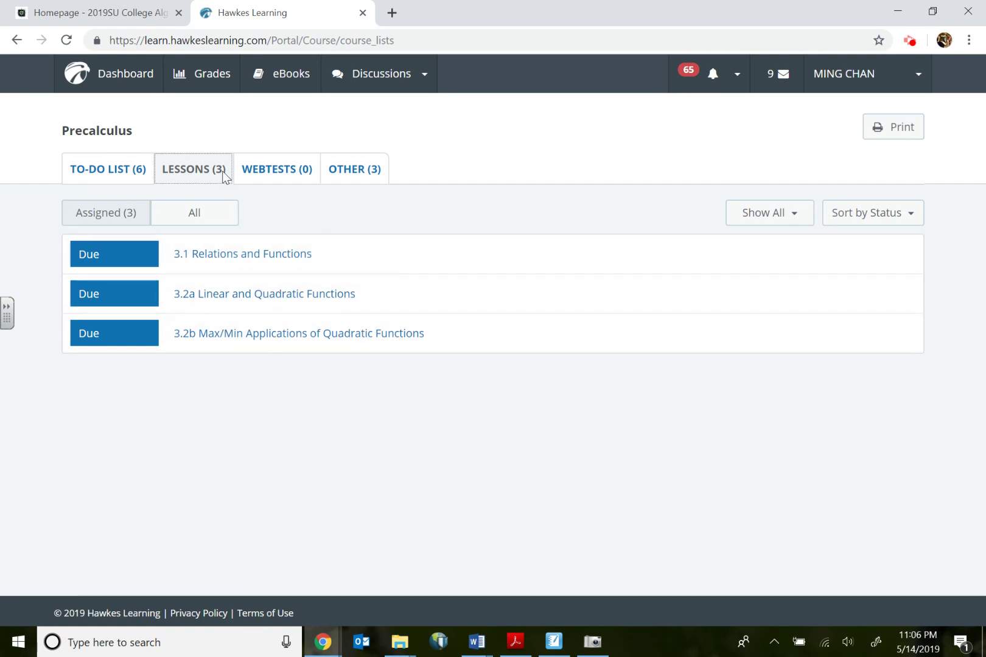
left_click(287, 175)
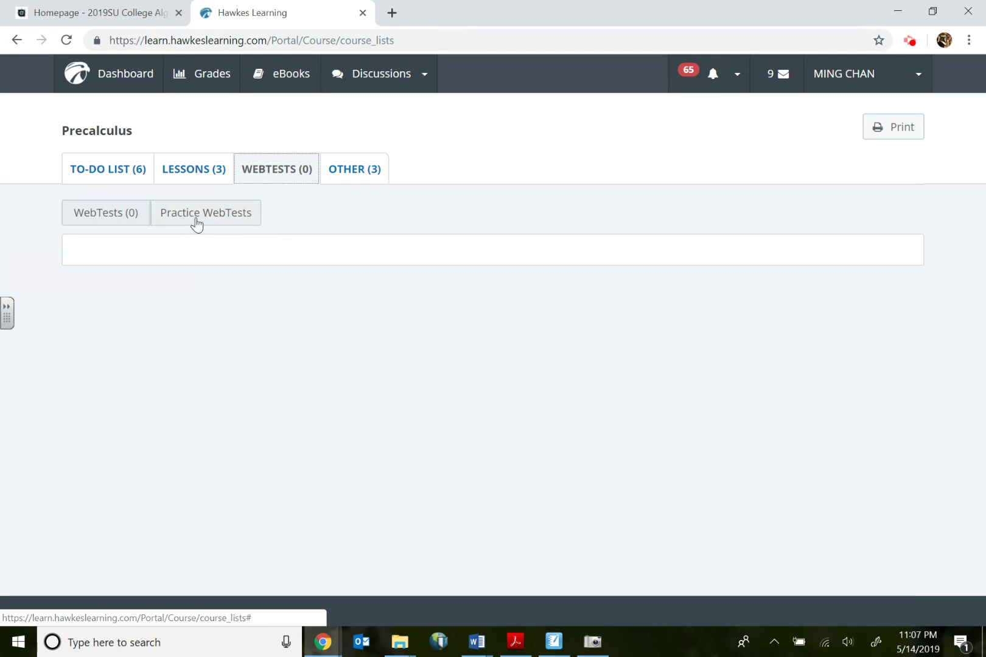
left_click(108, 214)
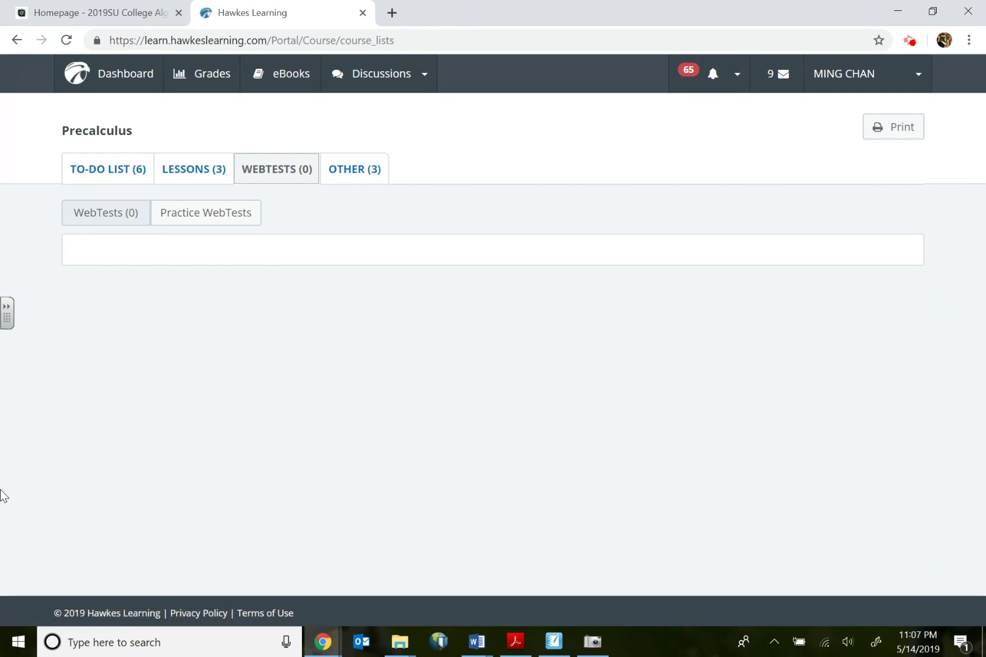
left_click(369, 181)
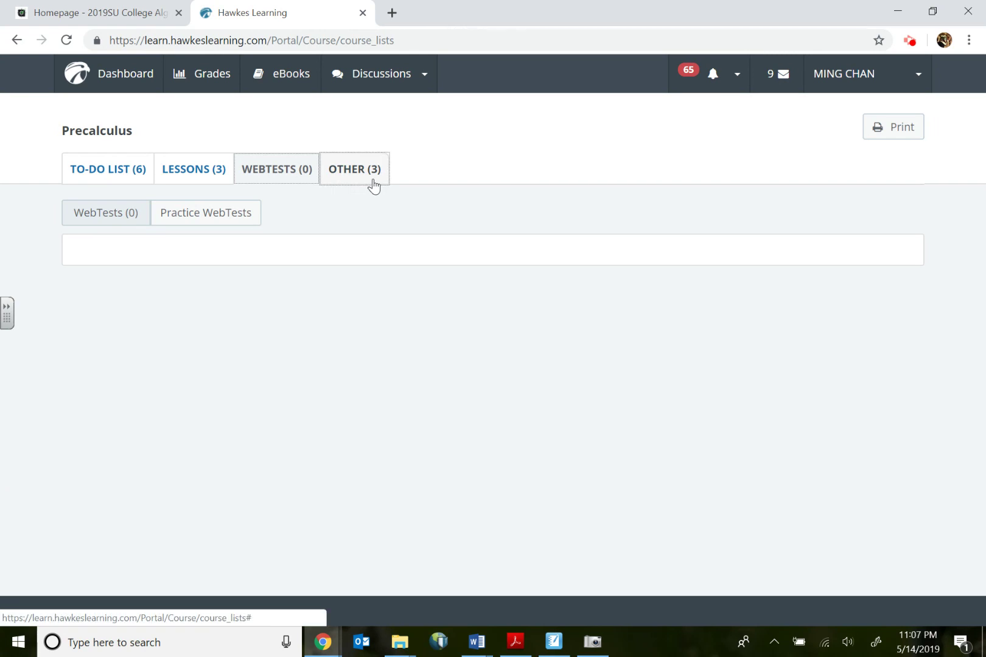